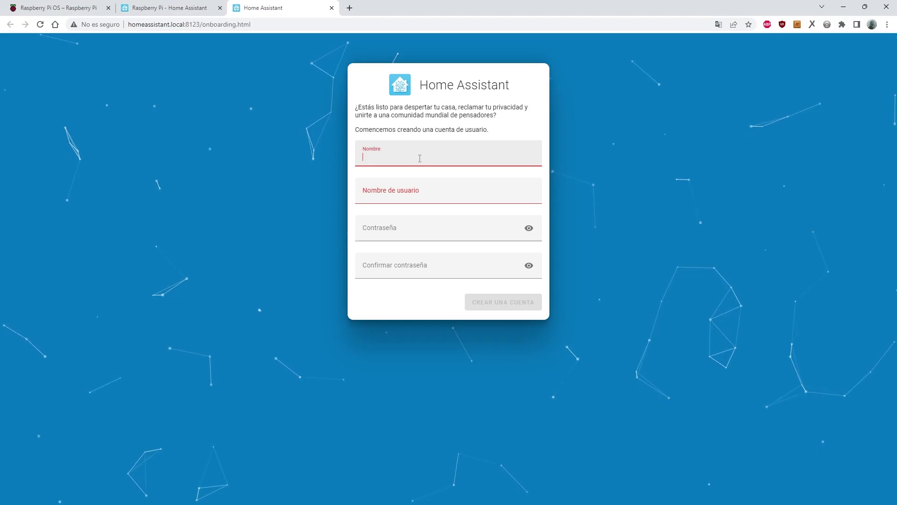
Create the owner account by entering a display name, a username and a confirmed password.
type("ArduBrico")
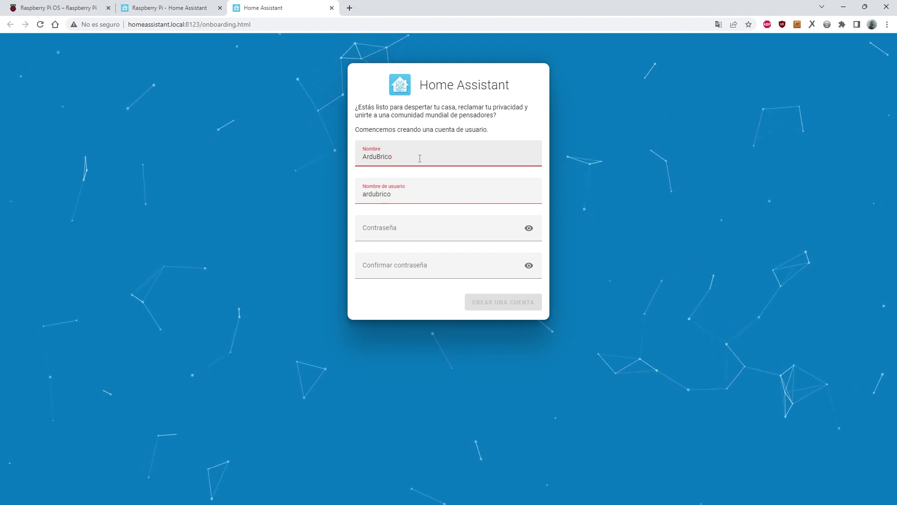
key("Tab")
key("Tab")
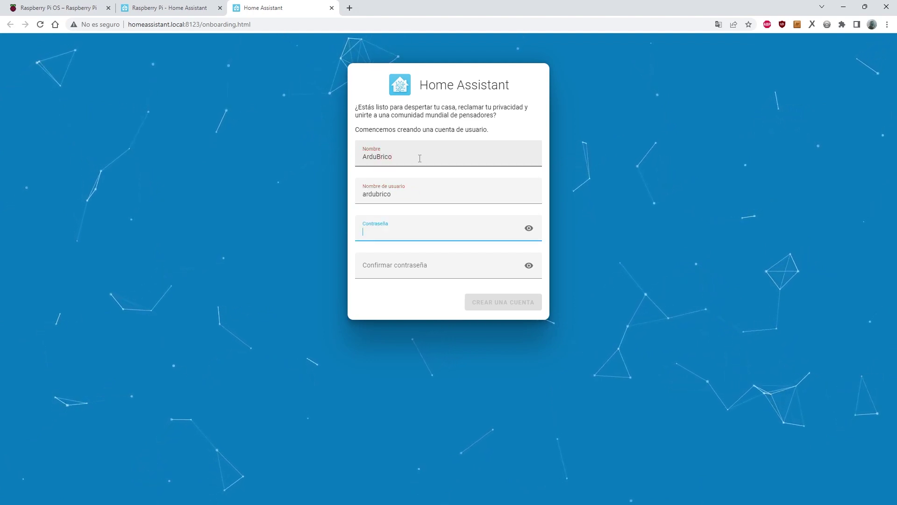
type("abcubrico")
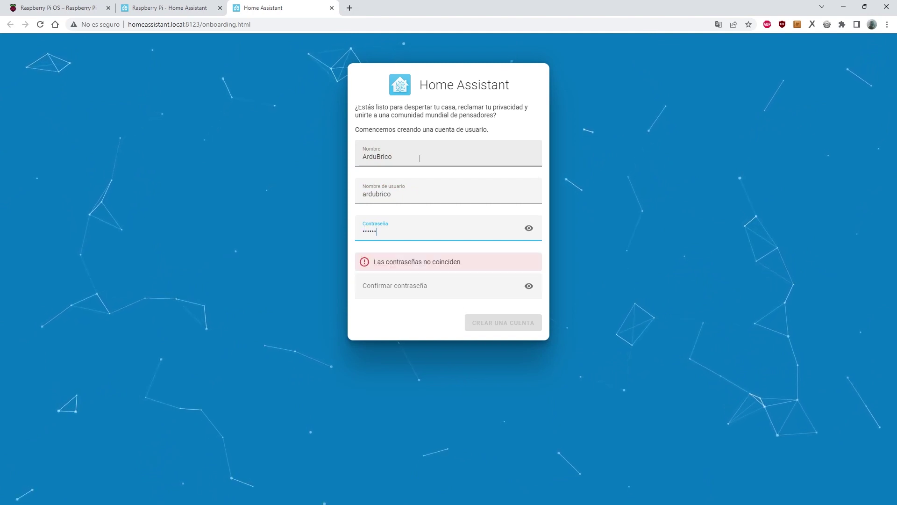
type("123456")
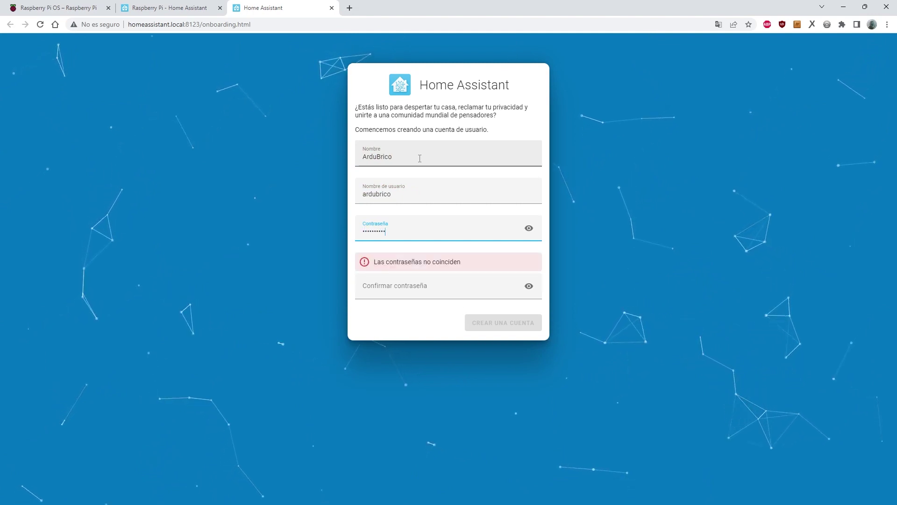
key("Tab")
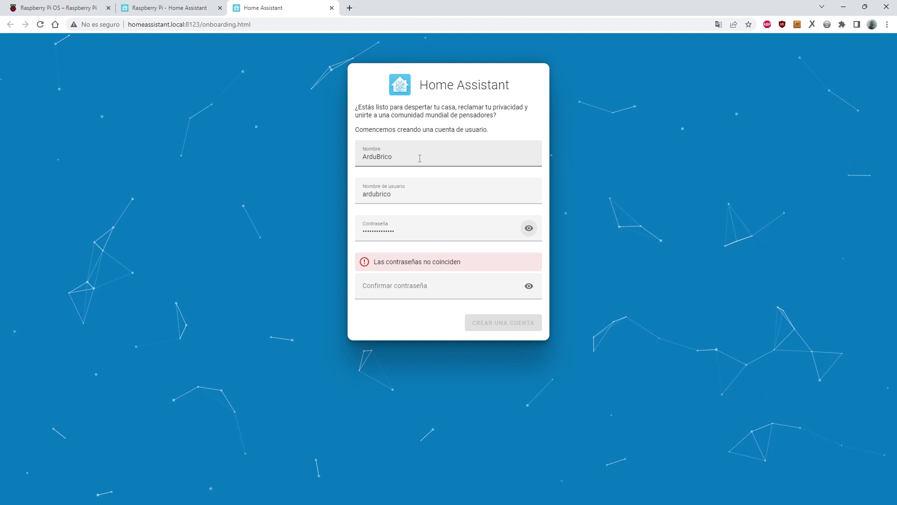
left_click(419, 285)
type("ardubric")
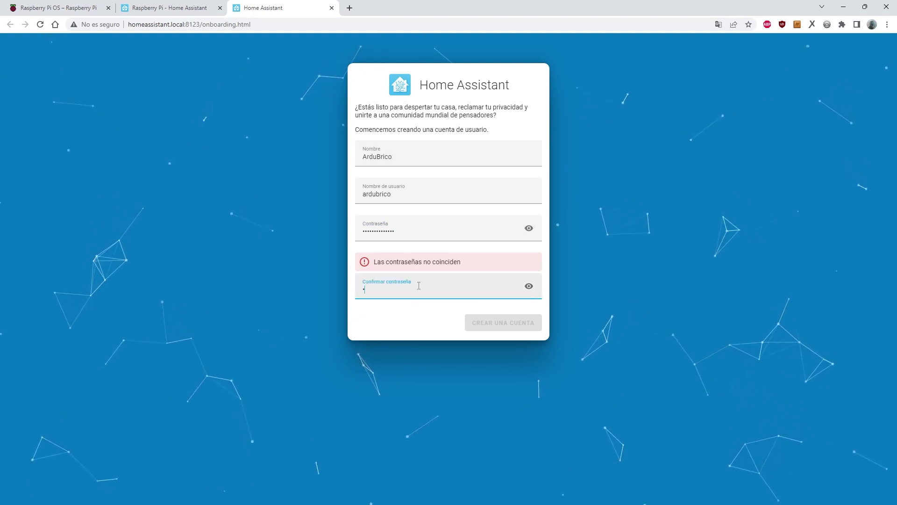
type("123456")
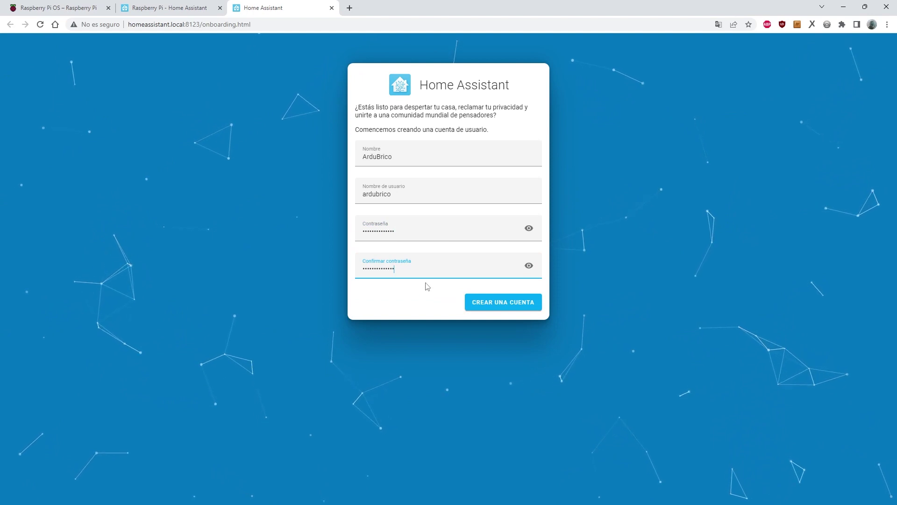
left_click(508, 303)
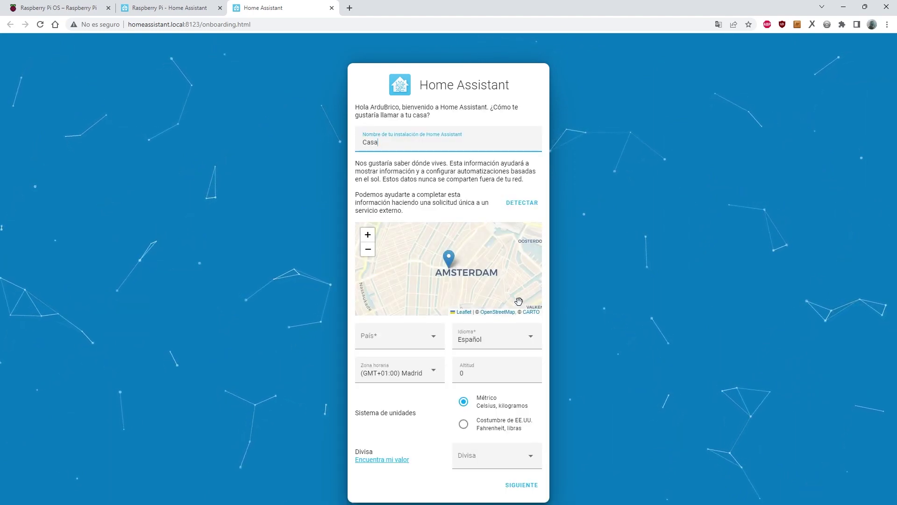
Auto-detect the location for home Casa, skip analytics sharing and finish onboarding.
left_click(530, 204)
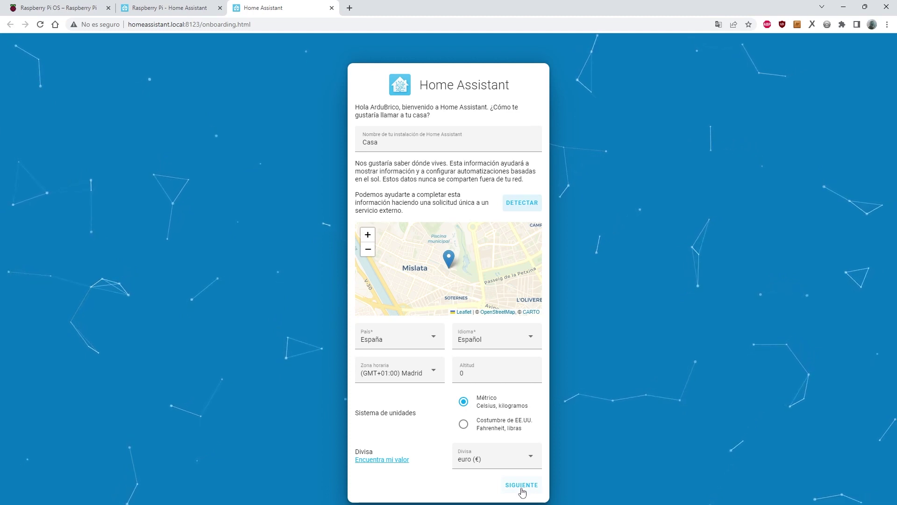
left_click(522, 490)
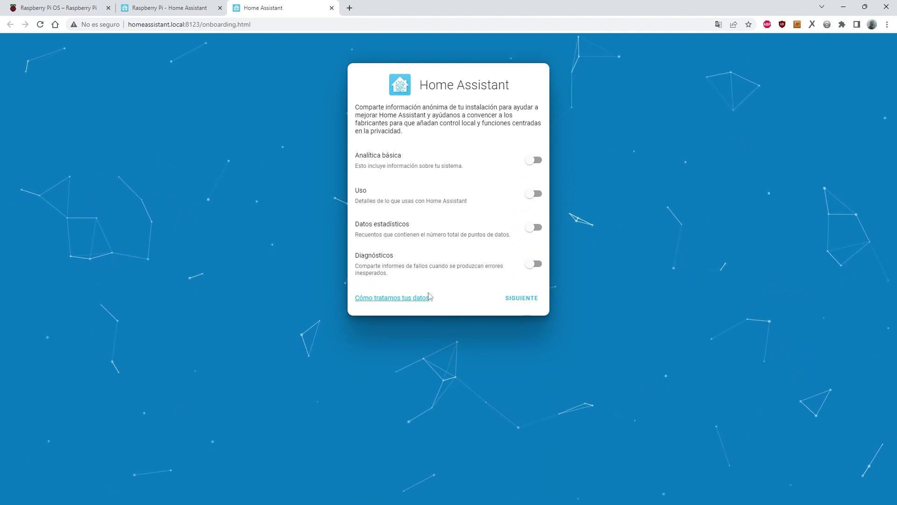
left_click(532, 299)
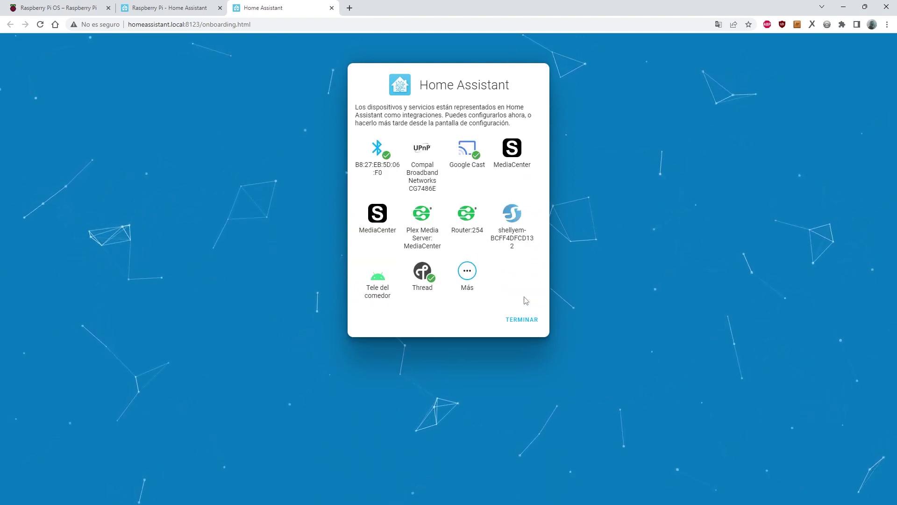
left_click(525, 322)
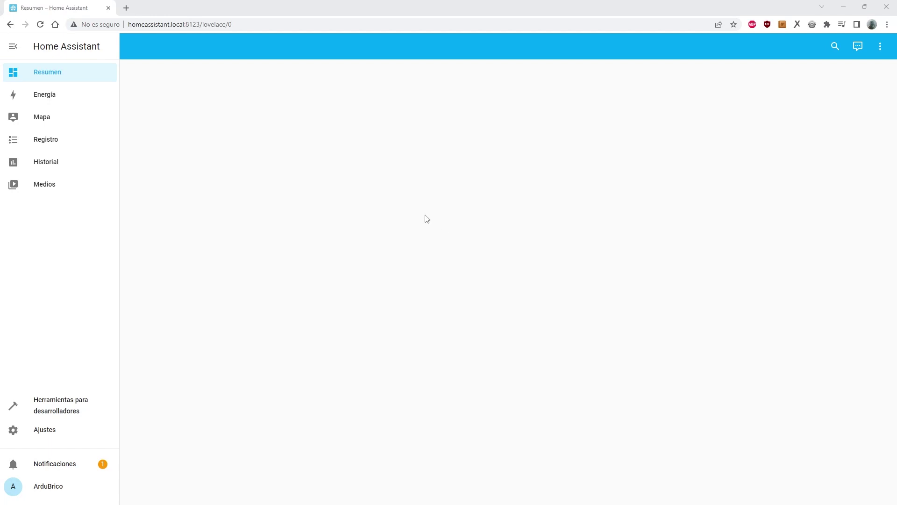
Search the add-on store for 'mqt', then install and start the Mosquitto broker add-on.
left_click(57, 428)
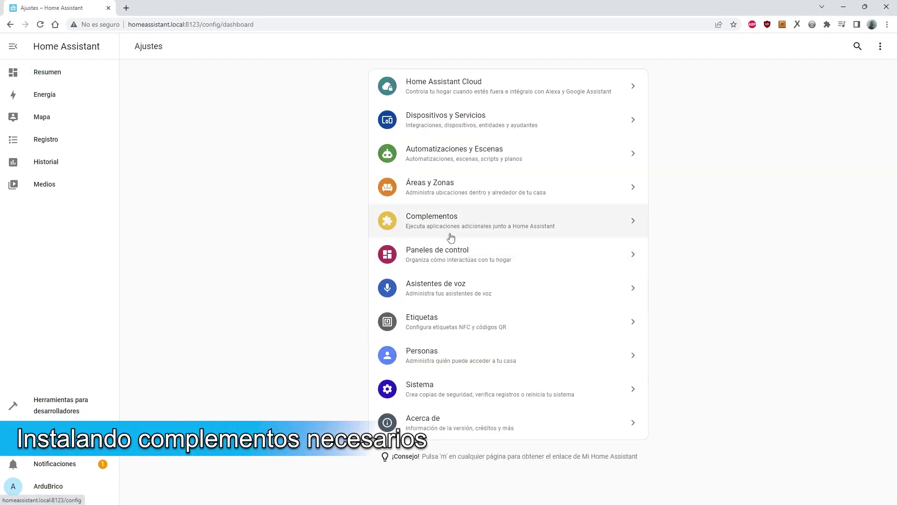
left_click(471, 229)
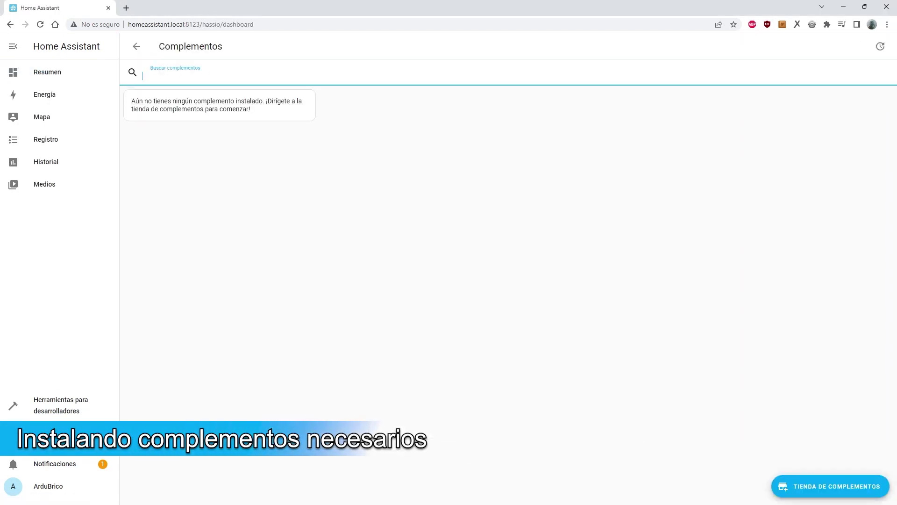
left_click(811, 482)
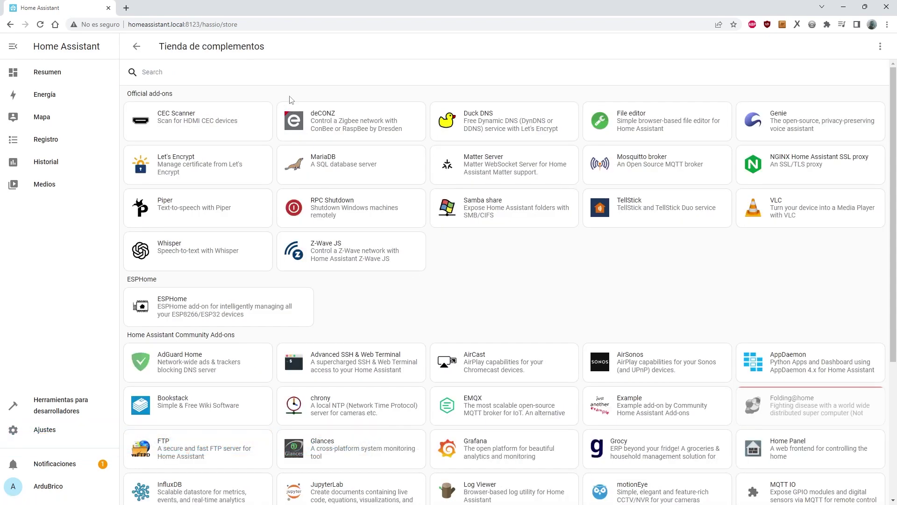
type("mqt")
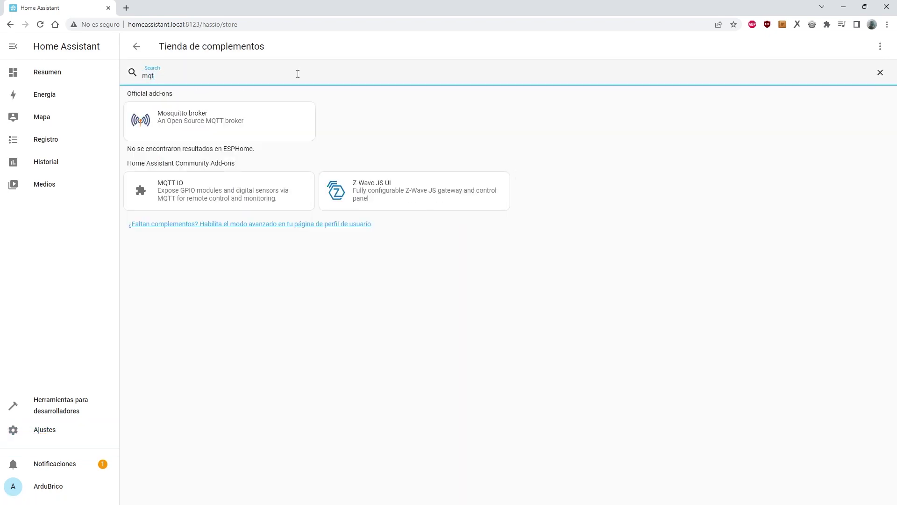
left_click(207, 123)
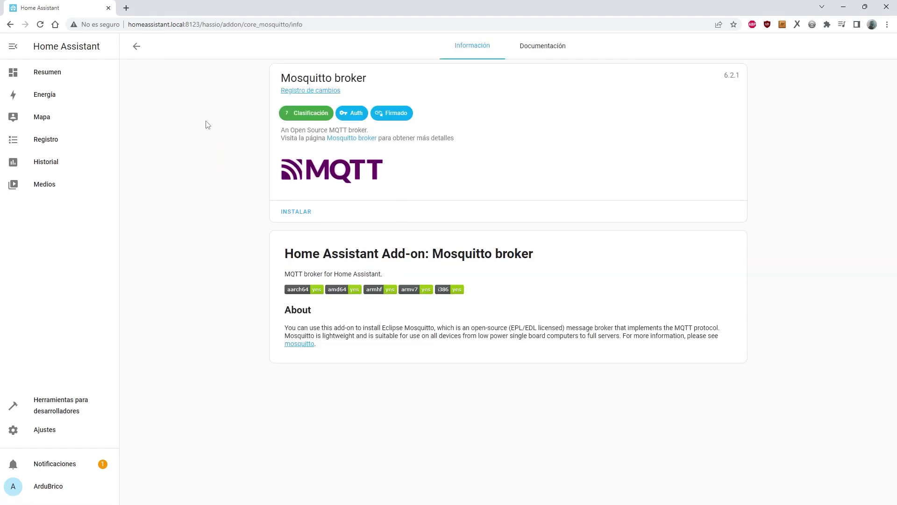
left_click(303, 213)
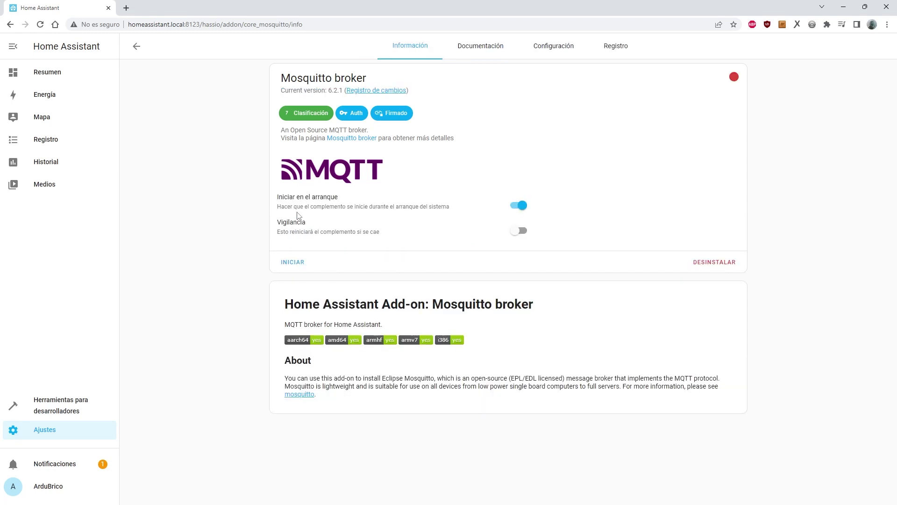
left_click(295, 262)
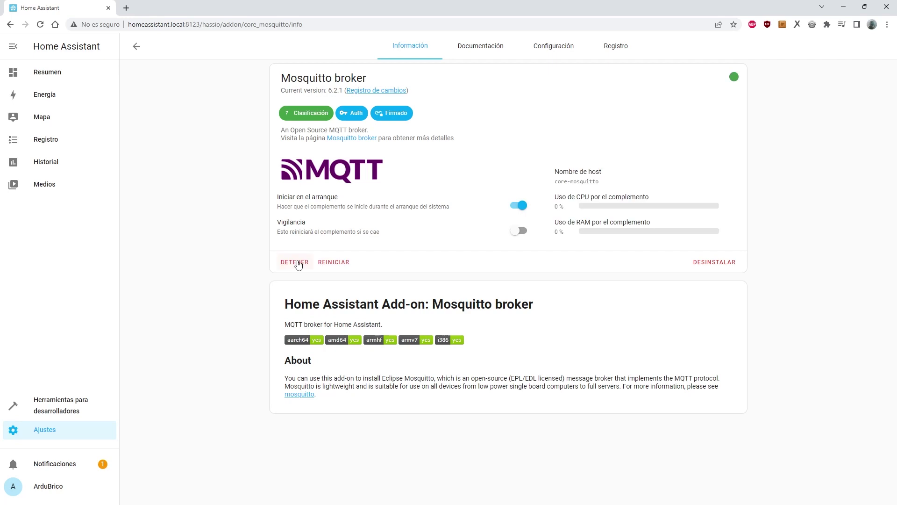
left_click(136, 46)
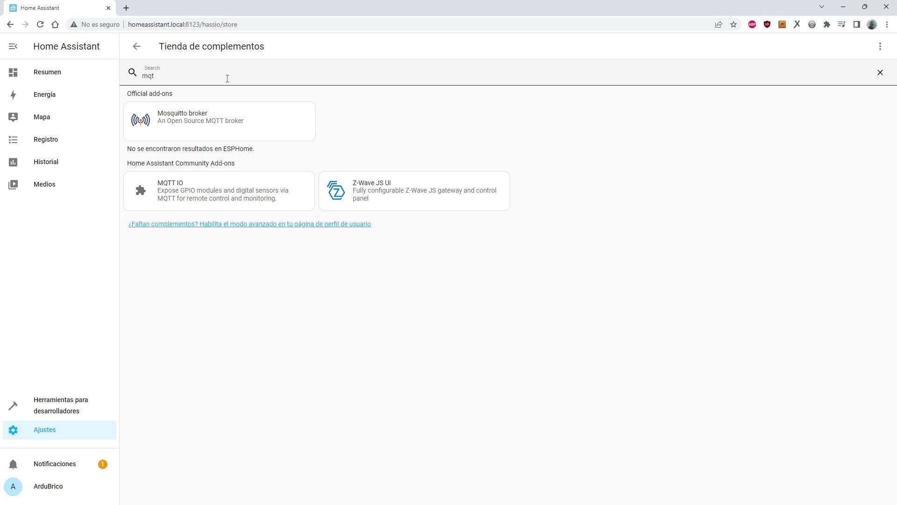
Install Studio Code Server via a 'visual studio code' search, show it in the sidebar and open it.
type("vi")
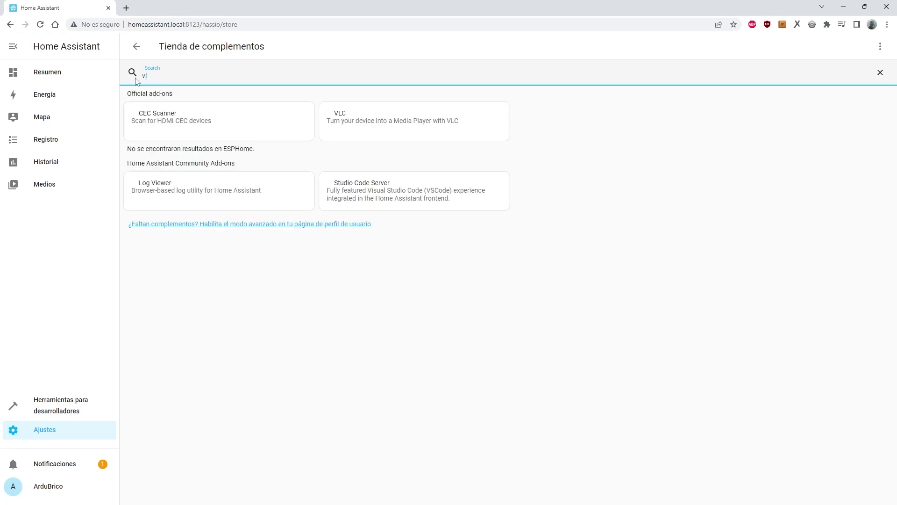
type("sual studio")
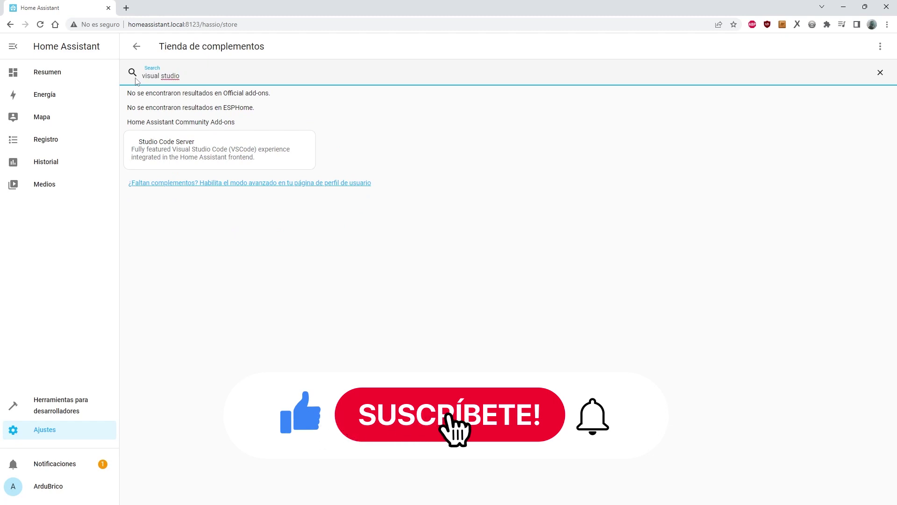
type(" code")
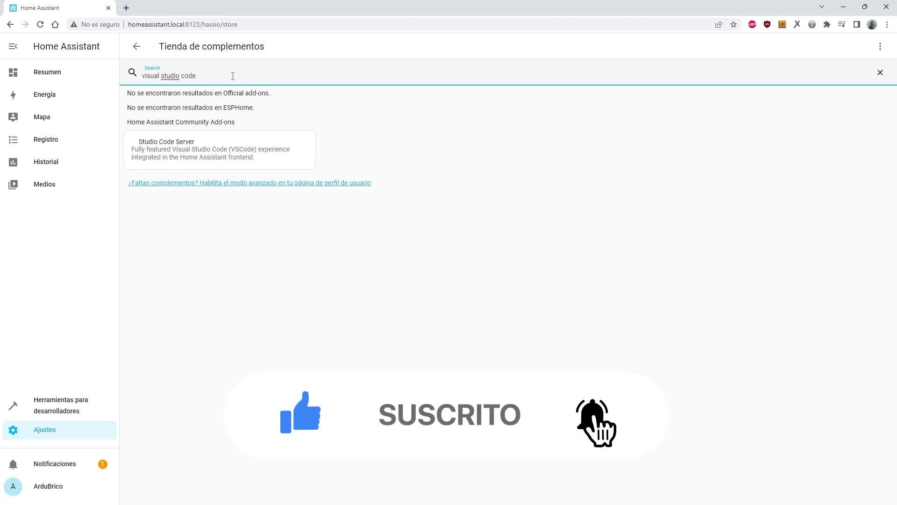
left_click(183, 170)
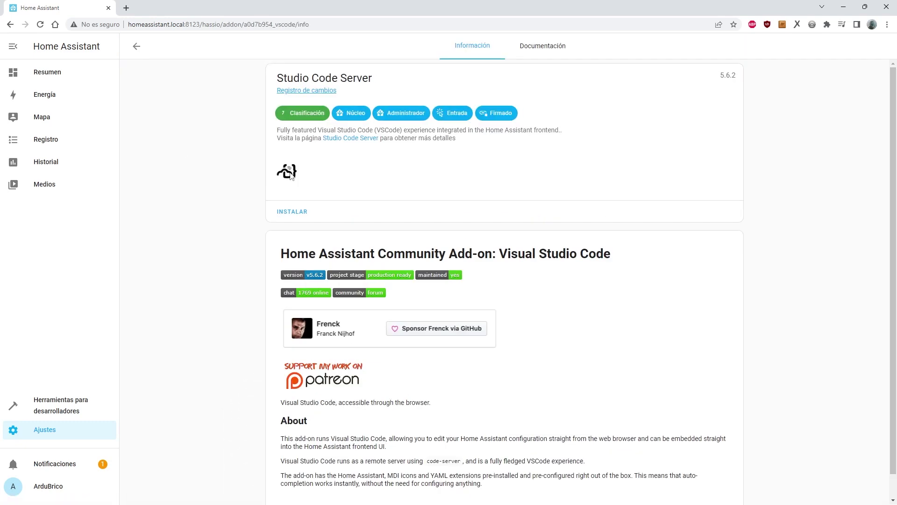
left_click(297, 215)
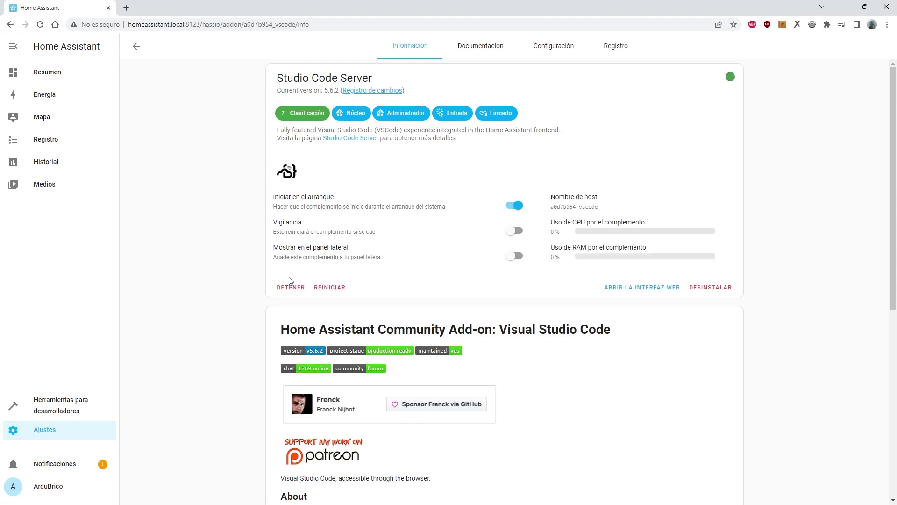
left_click(515, 256)
left_click(63, 208)
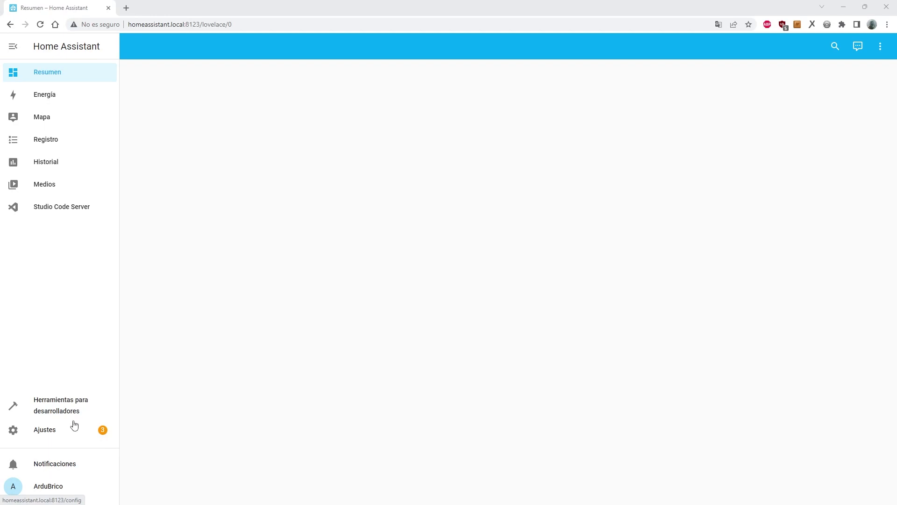
Switch the Ethernet IPv4 setting to static 192.168.1.65/24 with gateway 192.168.1.1 and save.
left_click(49, 430)
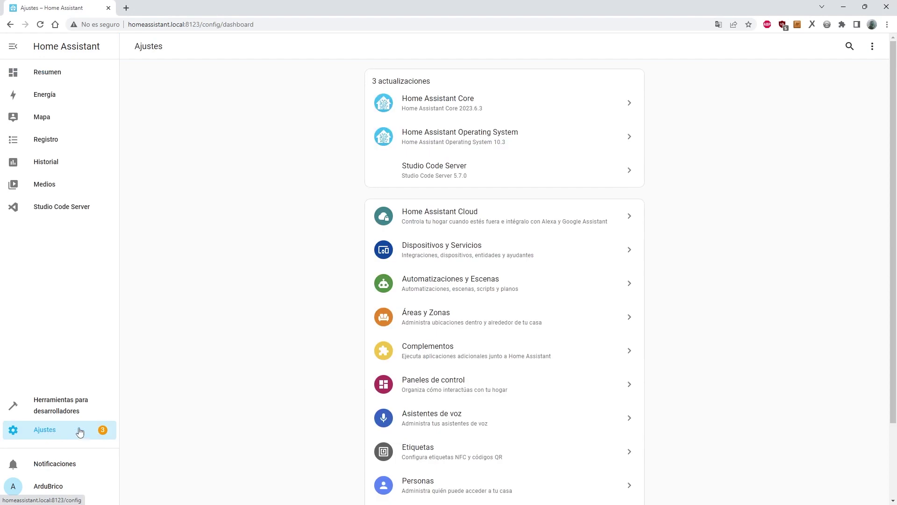
scroll(380, 313, "down", 2)
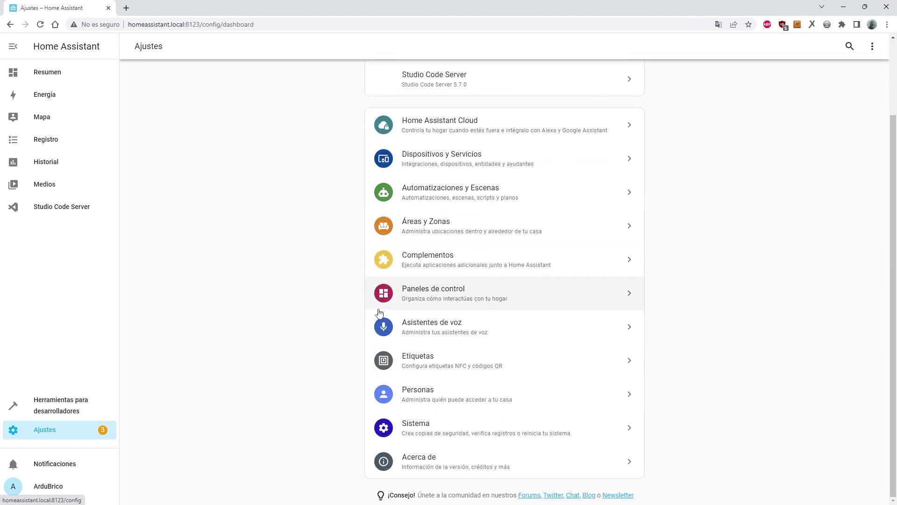
left_click(450, 426)
left_click(449, 288)
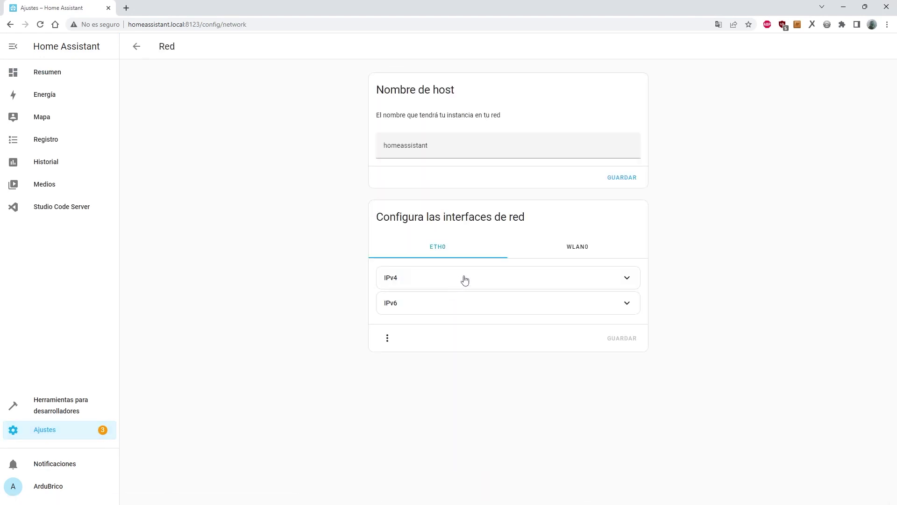
left_click(473, 281)
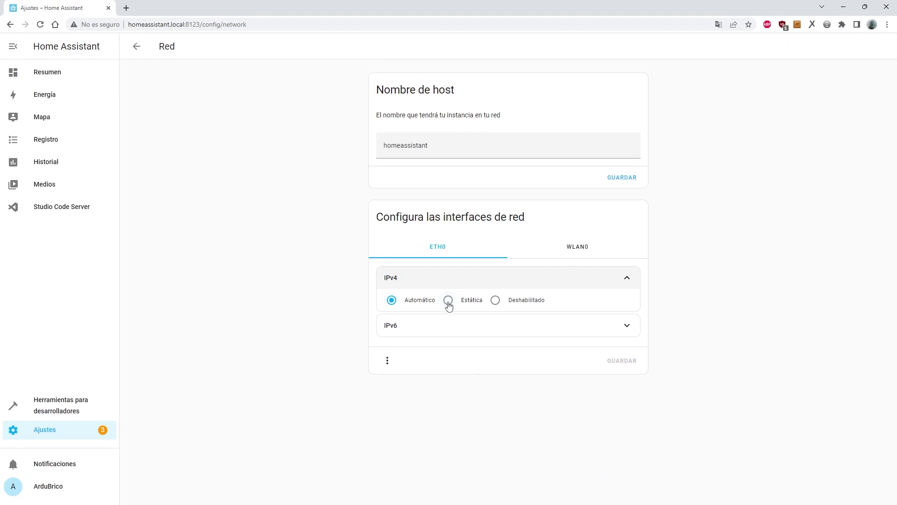
left_click(448, 300)
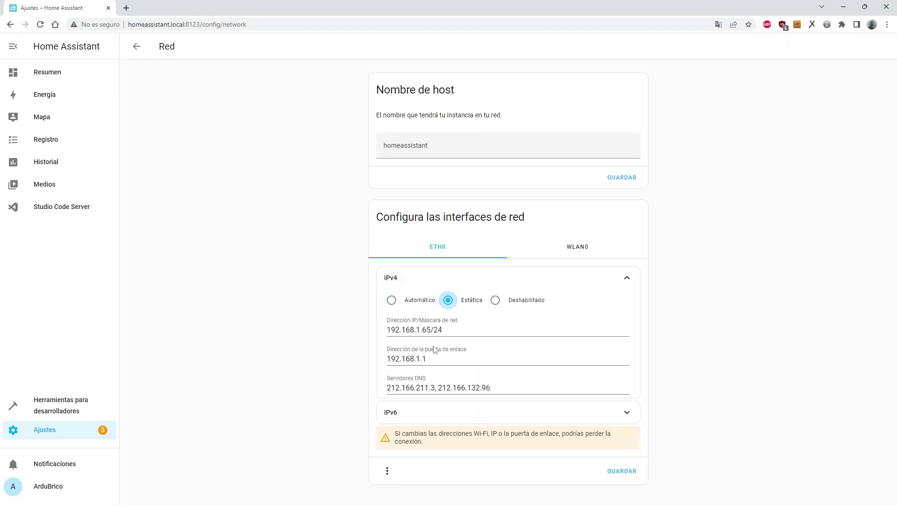
left_click(622, 471)
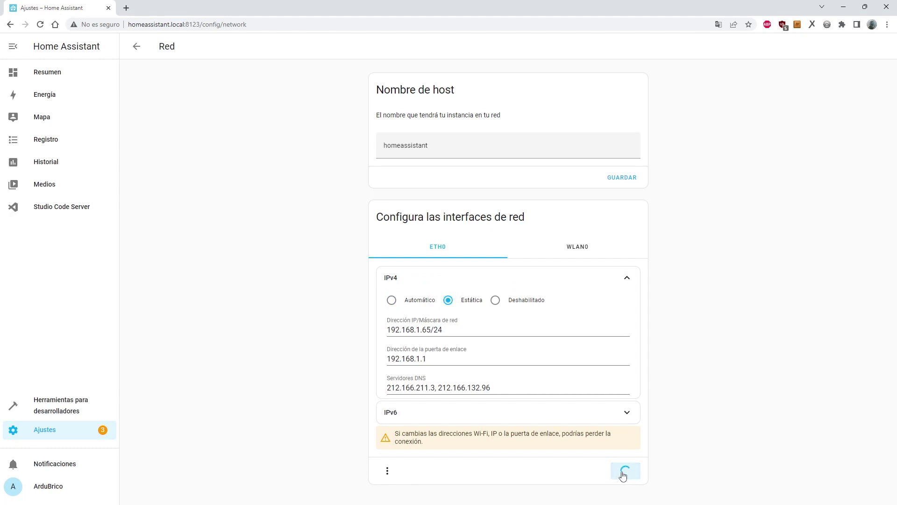
Review the eth0 IP information summary, then close it.
left_click(388, 448)
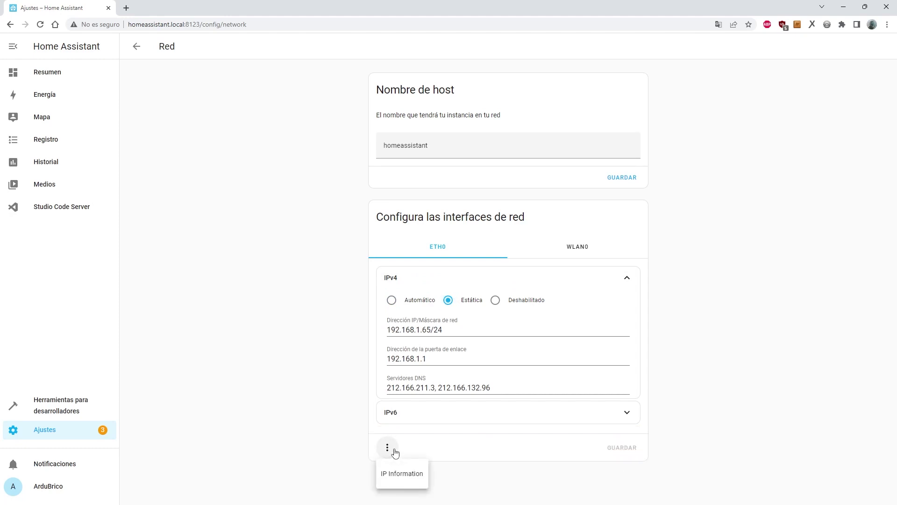
left_click(400, 475)
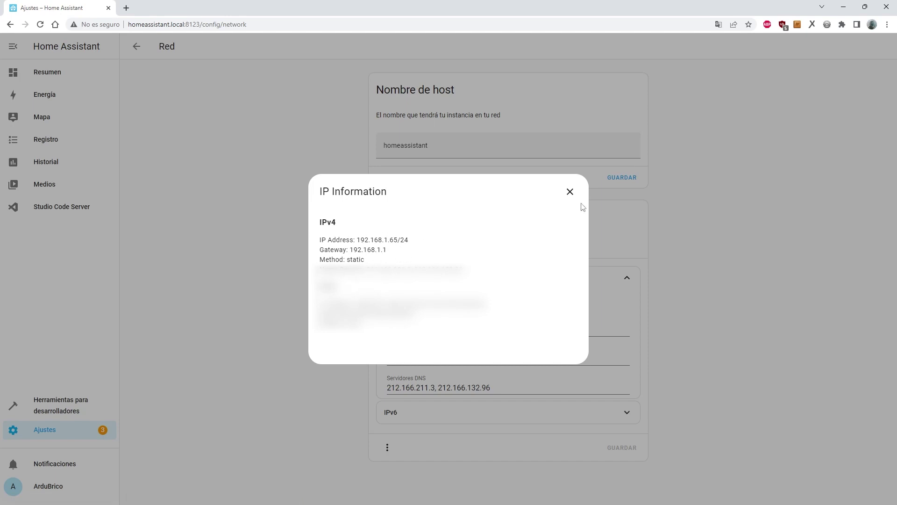
left_click(569, 193)
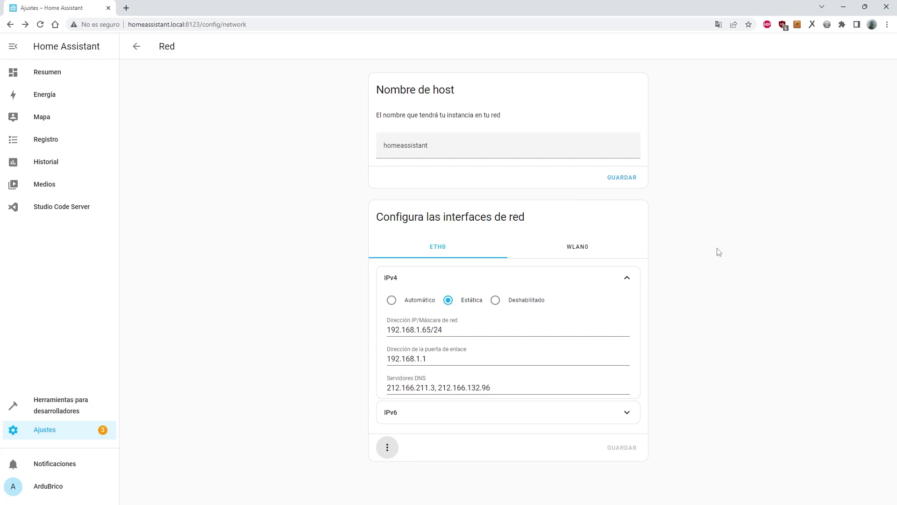
left_click(575, 248)
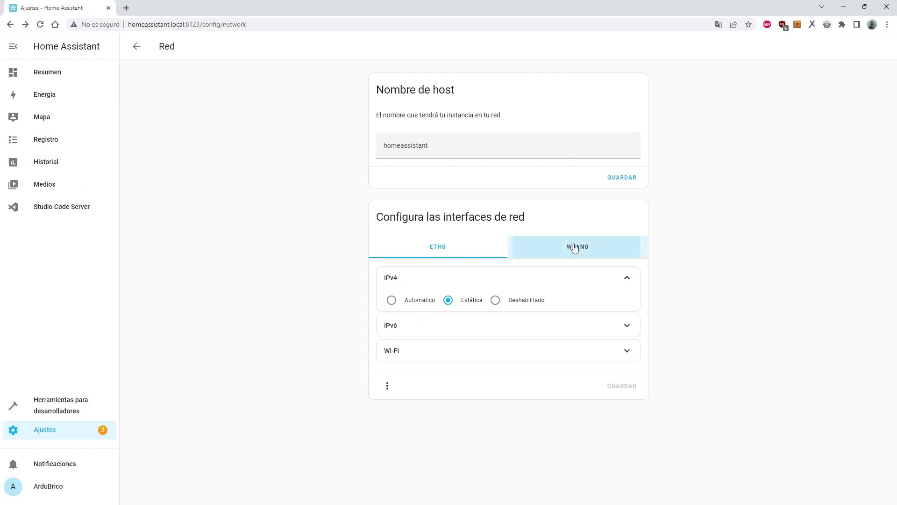
On WLAN0, scan for access points, pick a network, choose WPA-PSK and enter its password.
left_click(627, 352)
left_click(413, 392)
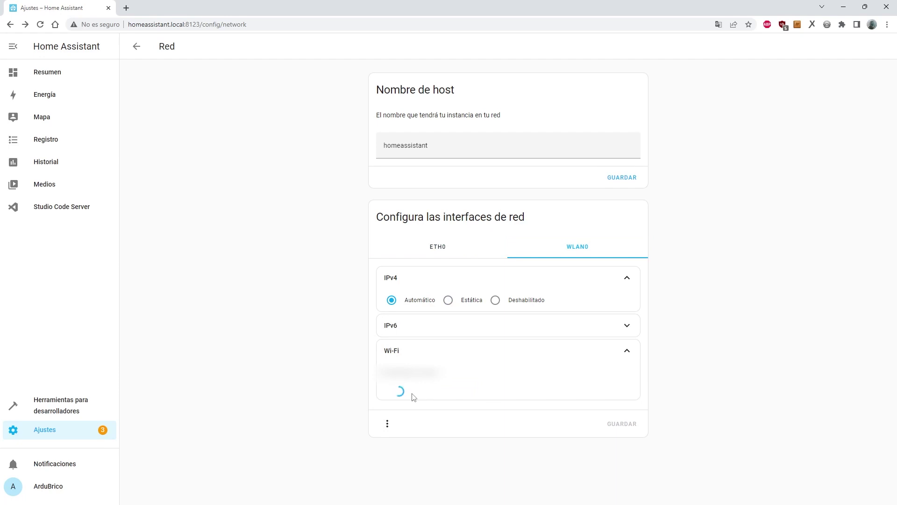
scroll(469, 336, "down", 2)
left_click(471, 336)
scroll(701, 348, "down", 6)
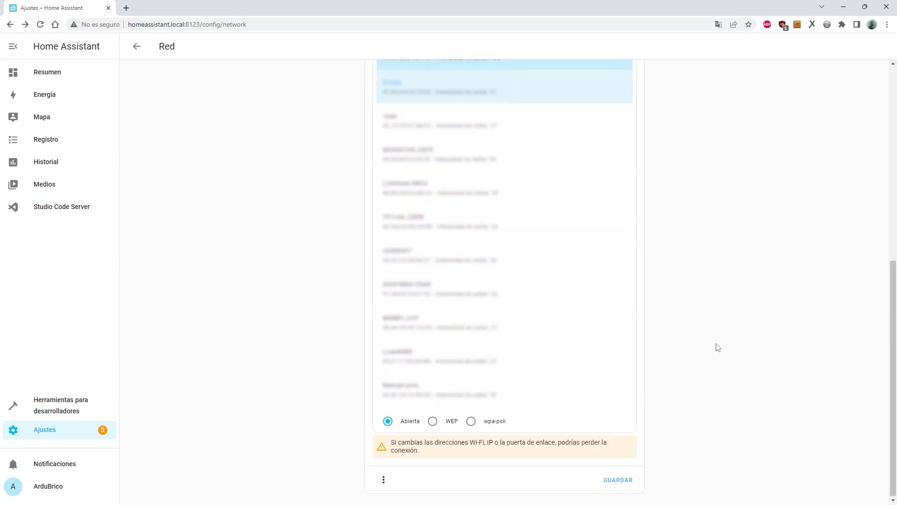
left_click(471, 421)
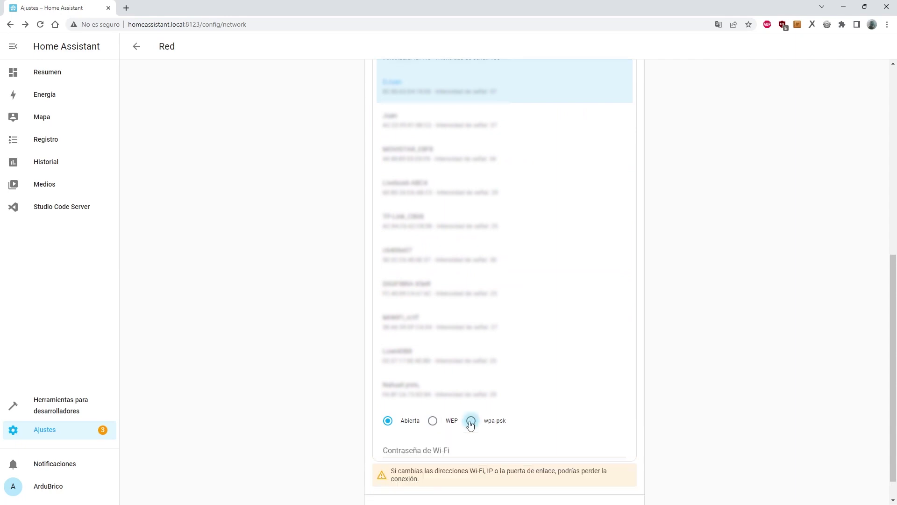
left_click(463, 449)
scroll(472, 434, "down", 1)
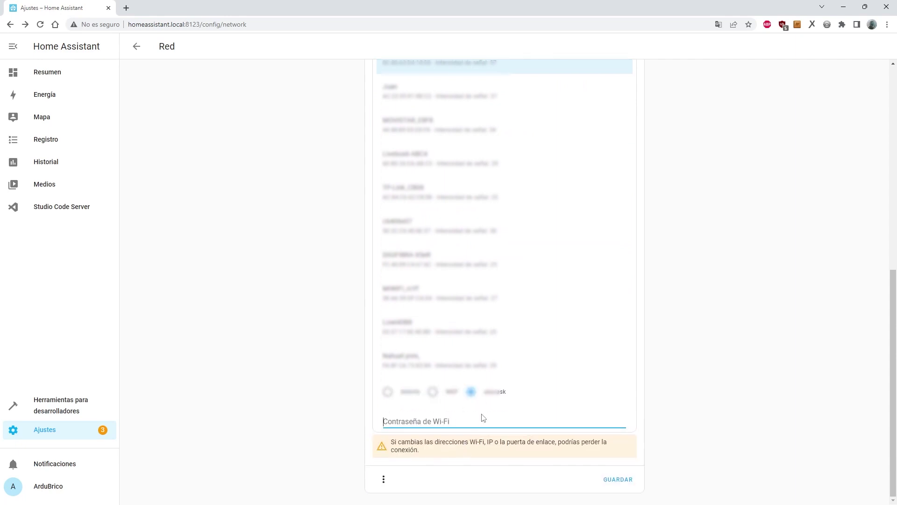
type("••••")
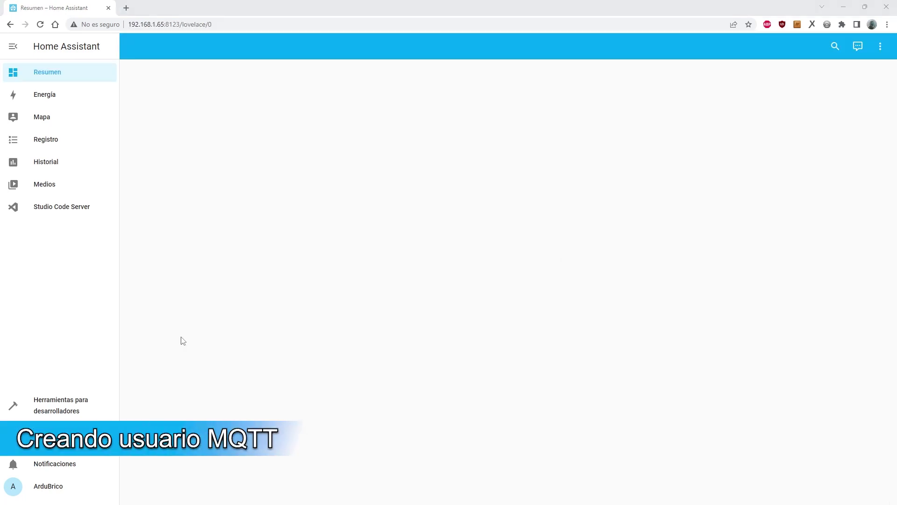
Go to Settings > People and start adding a new person.
left_click(28, 432)
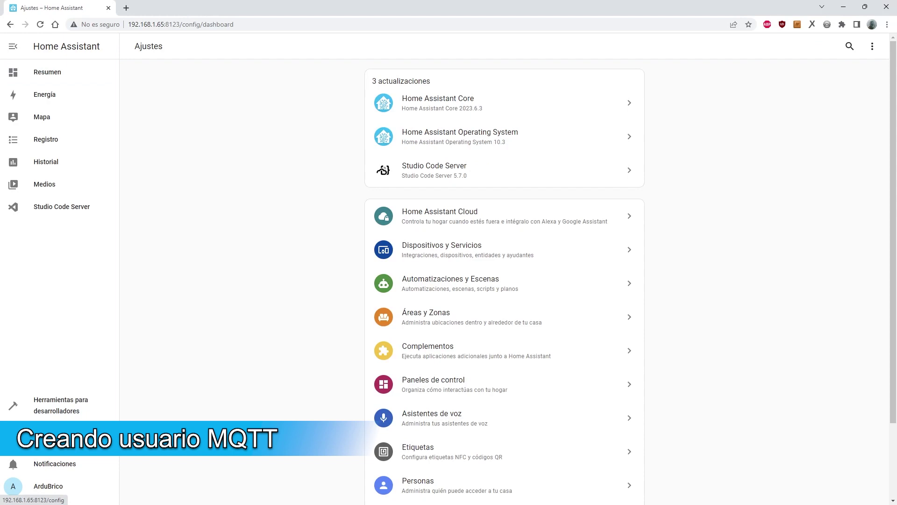
scroll(457, 416, "down", 2)
left_click(445, 397)
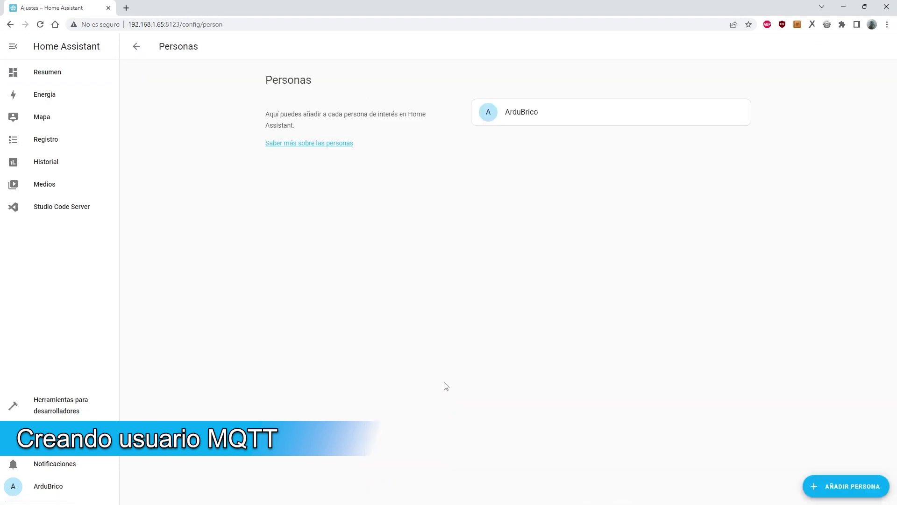
left_click(848, 491)
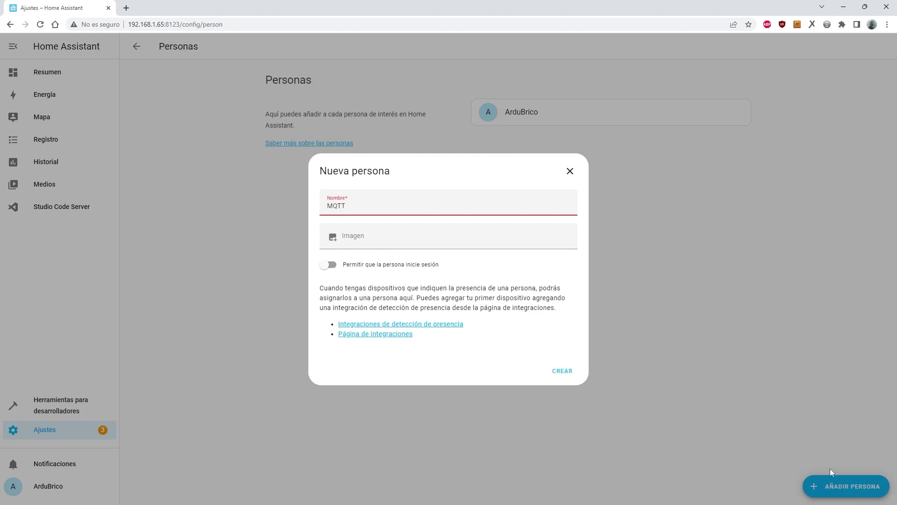
Let person MQTT log in with its own user and password, and create the person.
left_click(330, 266)
left_click(416, 226)
type("mqtt")
key("Tab")
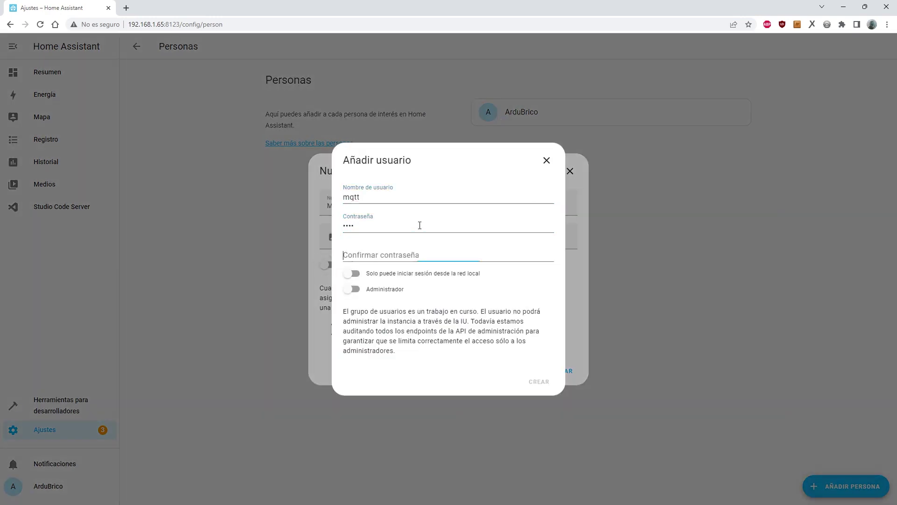
type("mq")
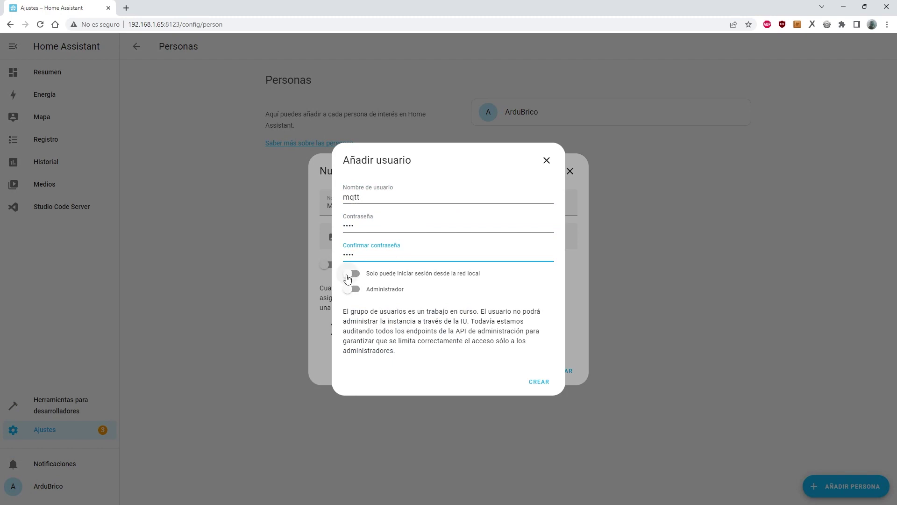
left_click(539, 382)
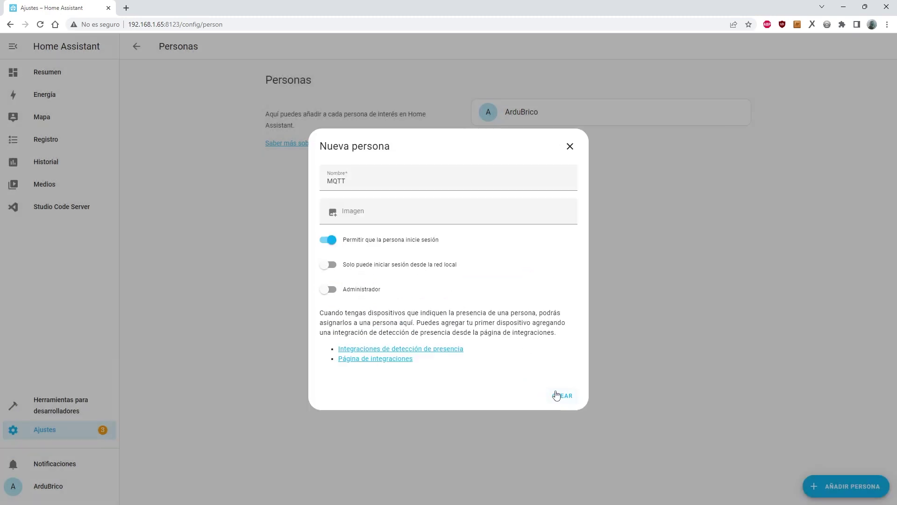
left_click(558, 395)
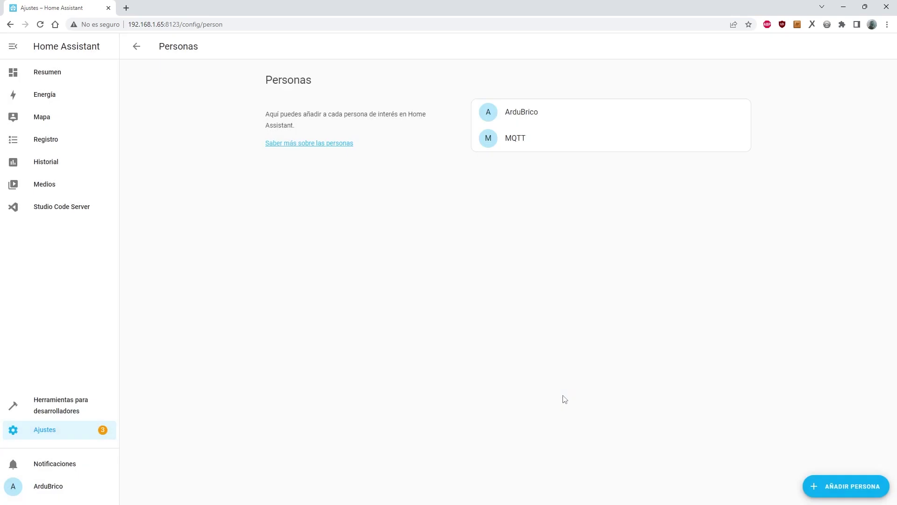
left_click(48, 74)
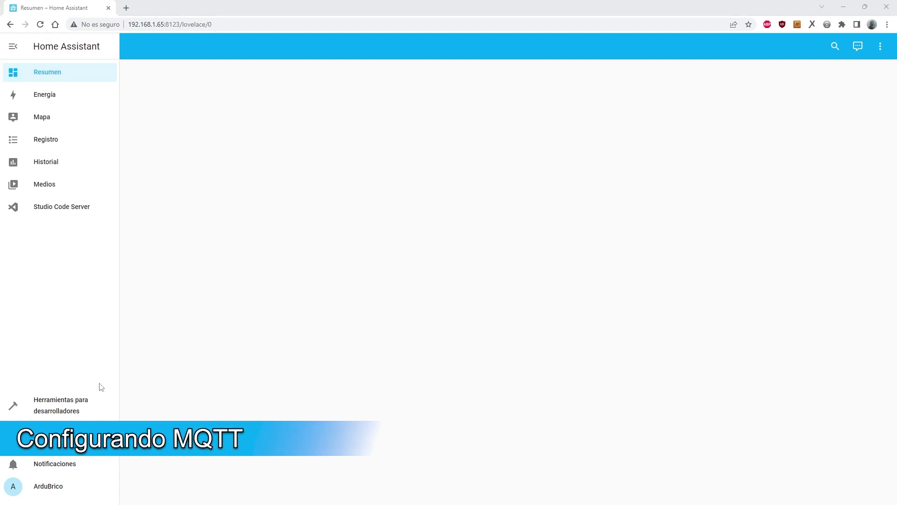
Open the MQTT integration's configuration and start reconfiguring the broker connection.
left_click(56, 435)
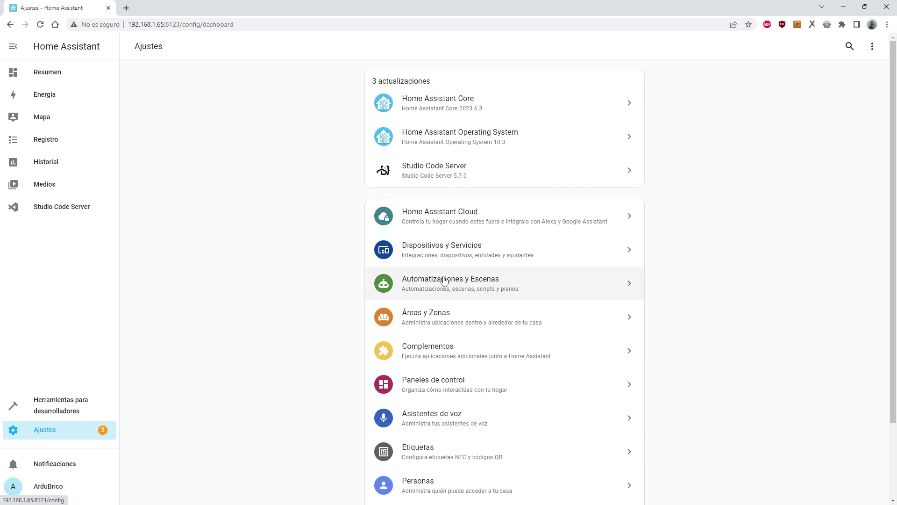
left_click(458, 257)
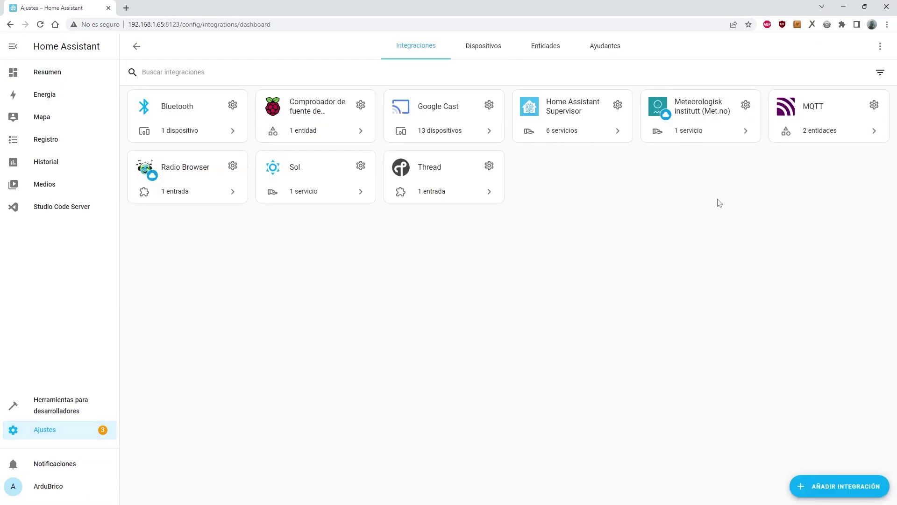
left_click(818, 110)
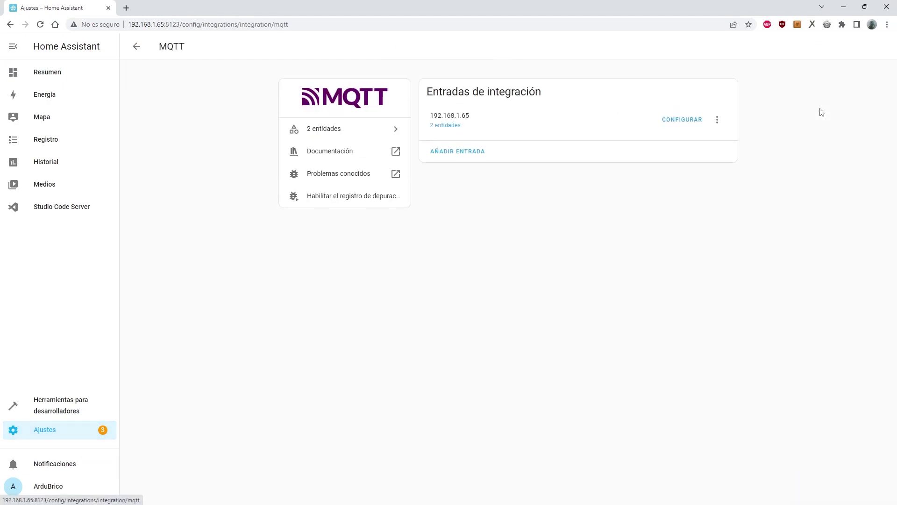
left_click(682, 119)
left_click(425, 118)
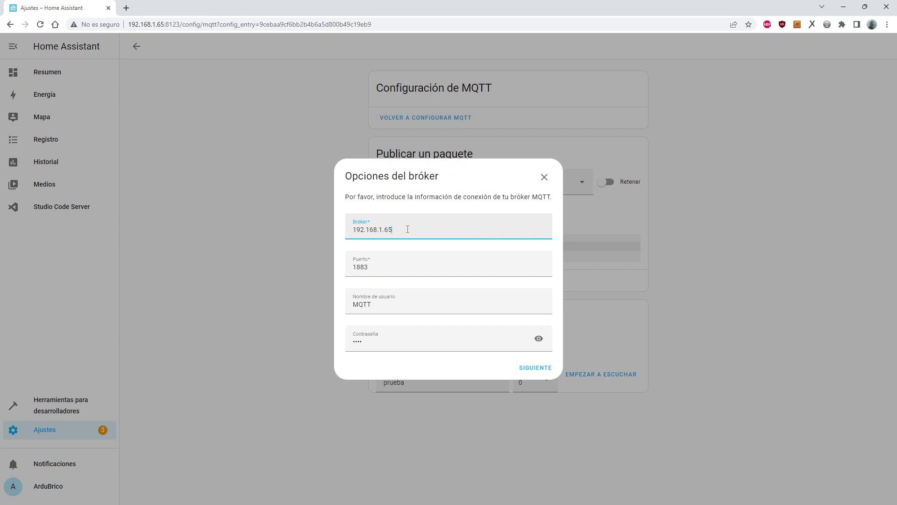
Keep broker 192.168.1.65, port 1883 and the MQTT user's credentials, then submit the options.
left_click(377, 274)
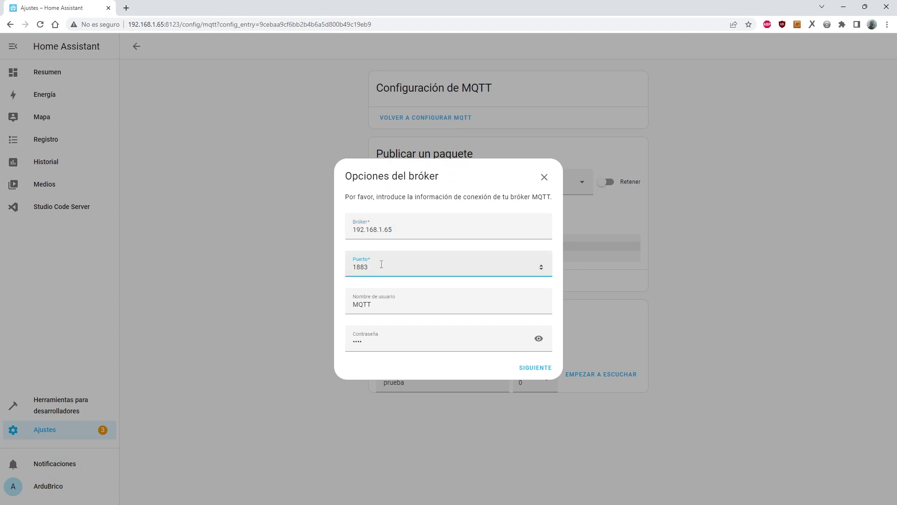
left_click(384, 306)
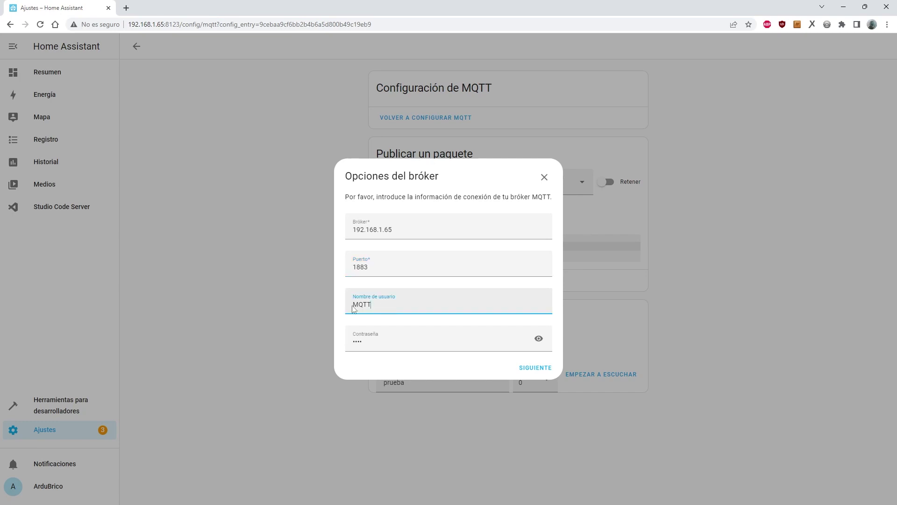
left_click(387, 343)
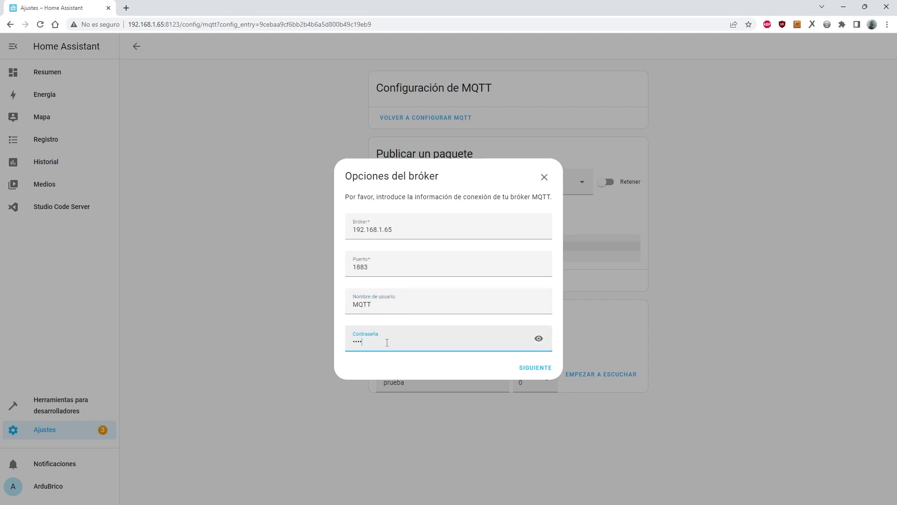
left_click(535, 369)
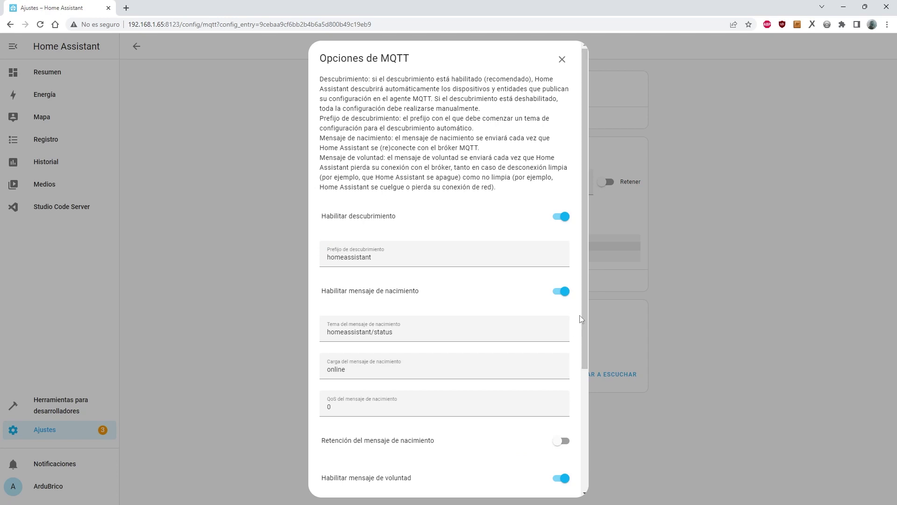
scroll(579, 315, "down", 4)
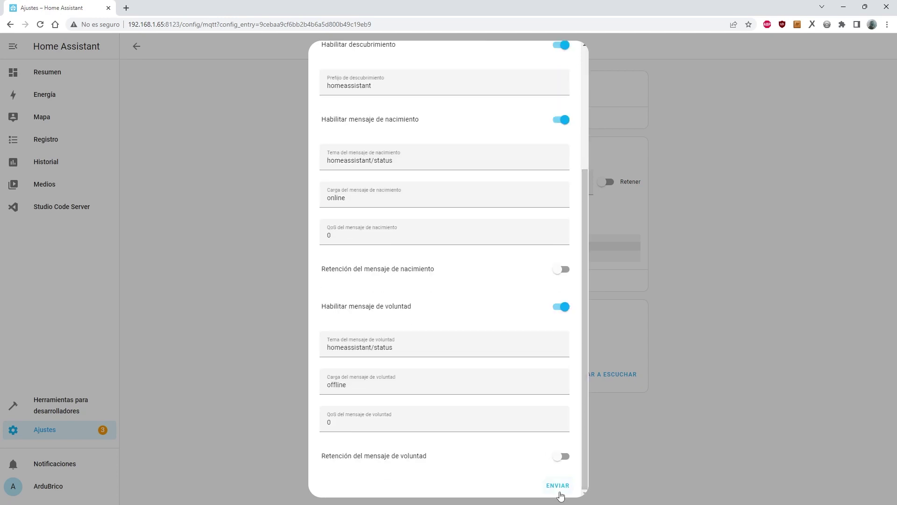
left_click(559, 491)
left_click(515, 295)
left_click(412, 189)
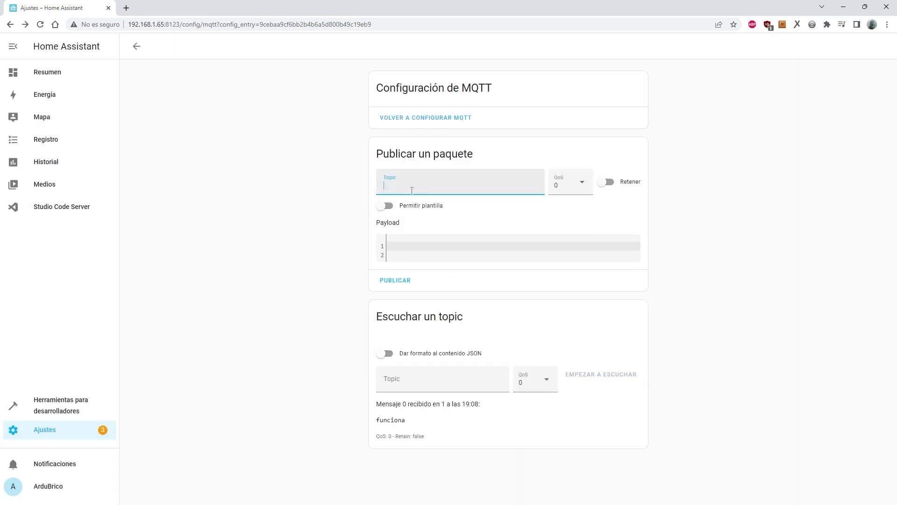
Set topic prueba for publishing and listening, payload 'funciona', and start listening.
type("prueba")
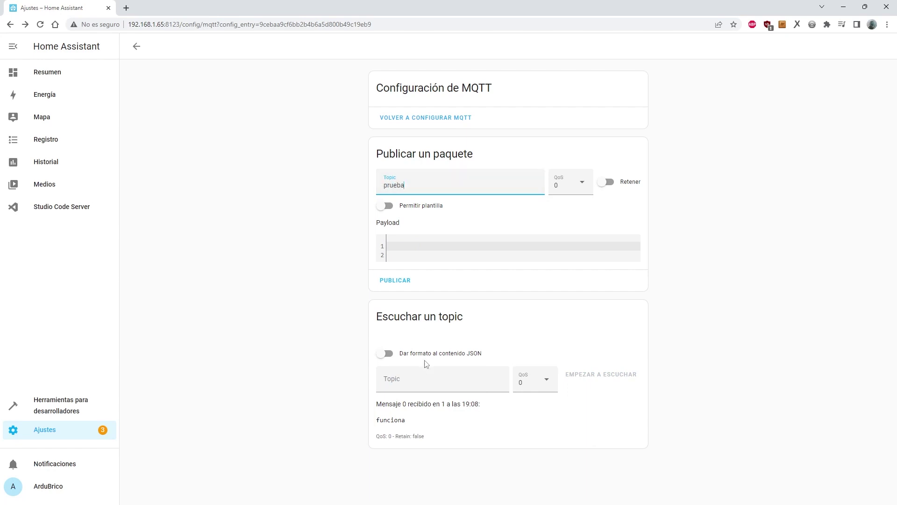
left_click(422, 382)
type("prueba")
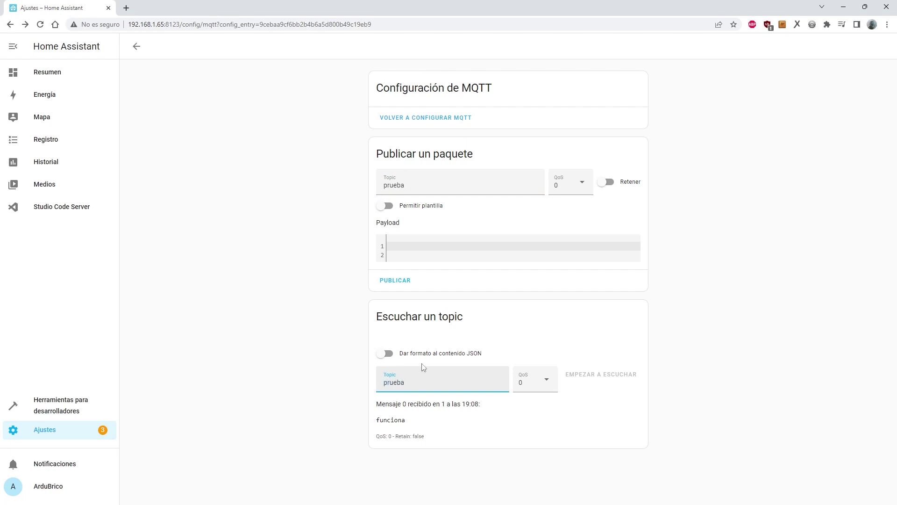
left_click(413, 246)
type("funciona")
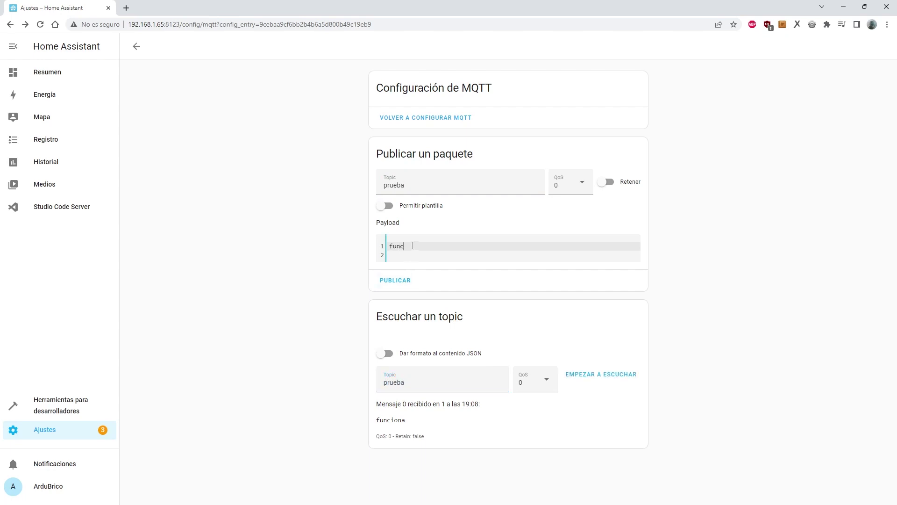
left_click(611, 372)
Publish 'funciona' twice to prueba, then change the payload to 'ok' and publish it.
left_click(395, 282)
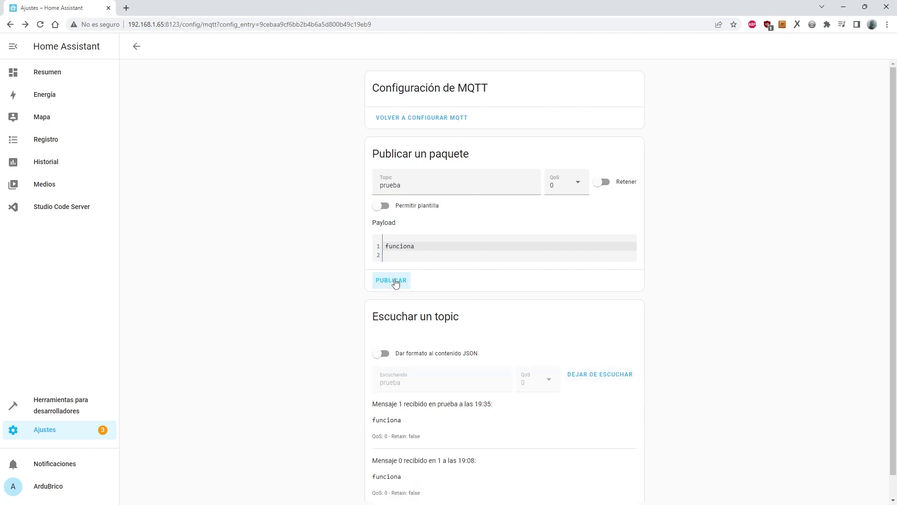
left_click(395, 282)
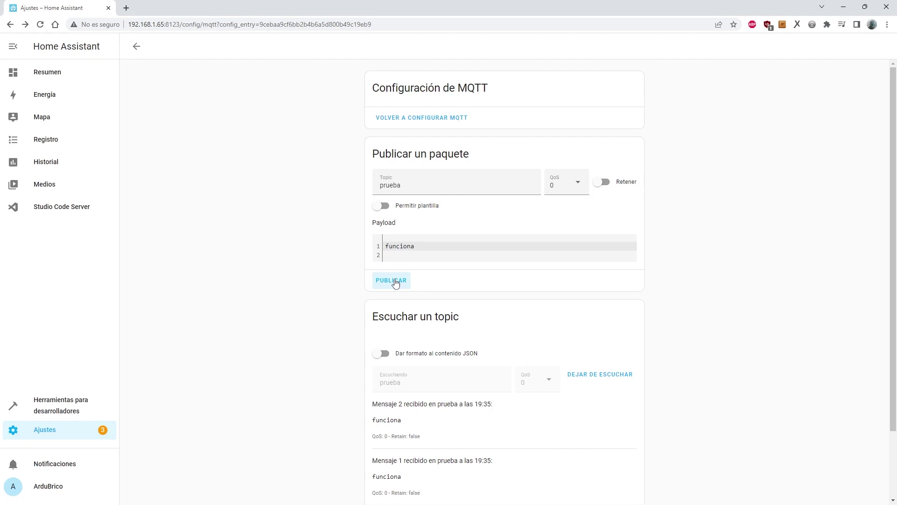
left_click_drag(427, 248, 381, 248)
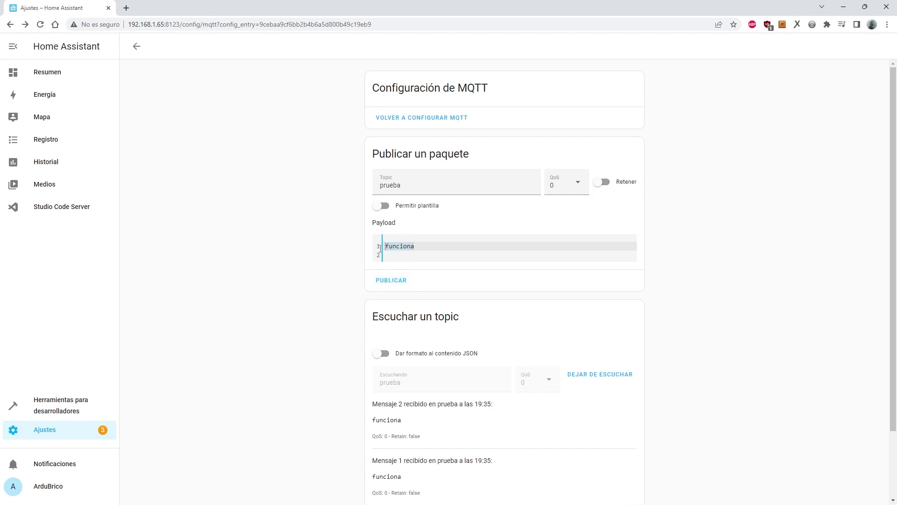
type("ok")
left_click(398, 280)
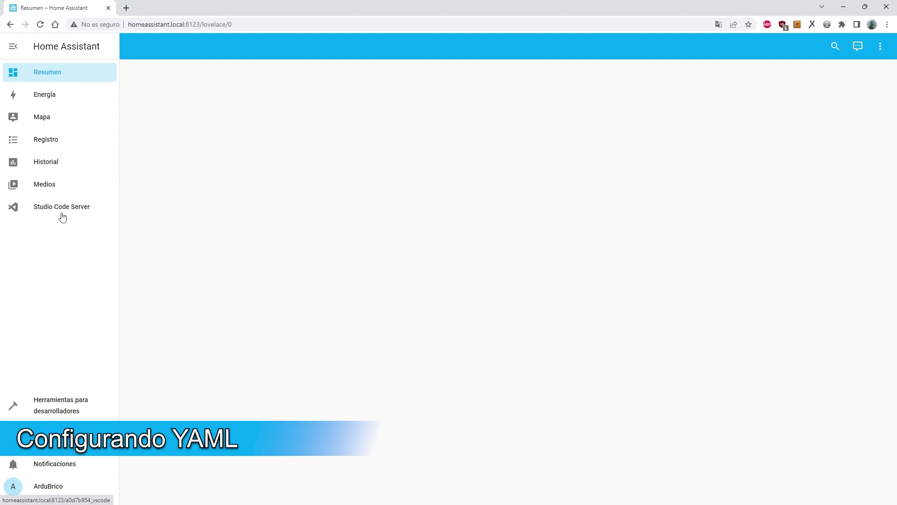
In Studio Code Server, add 'mqtt: !include mqtt.yaml' on line 16 of configuration.yaml.
left_click(65, 210)
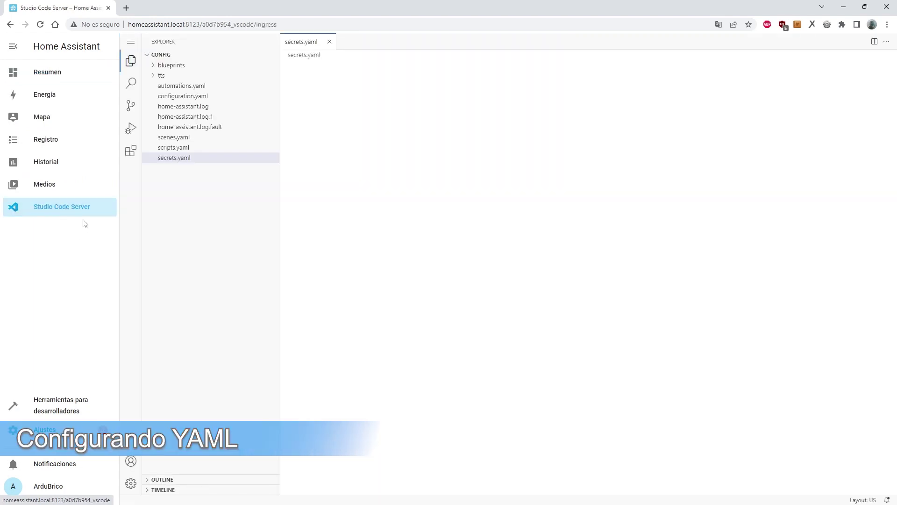
left_click(189, 97)
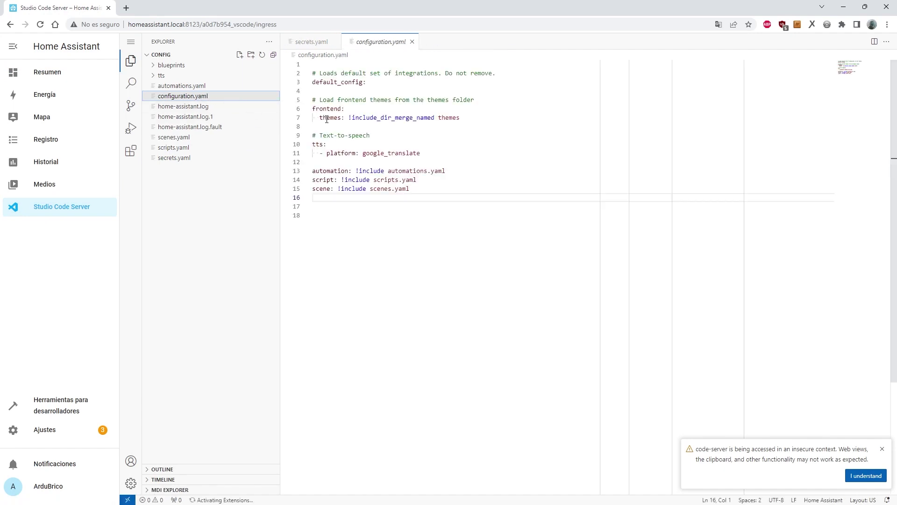
left_click(363, 195)
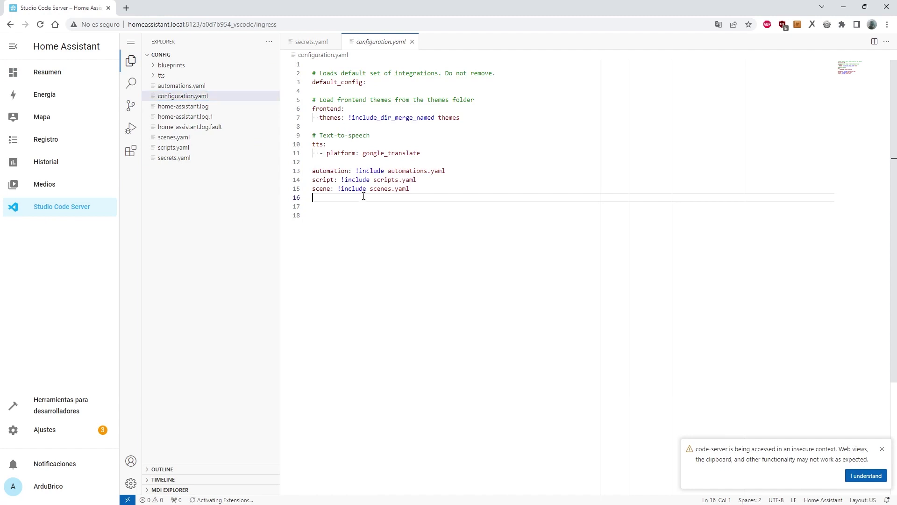
type("m")
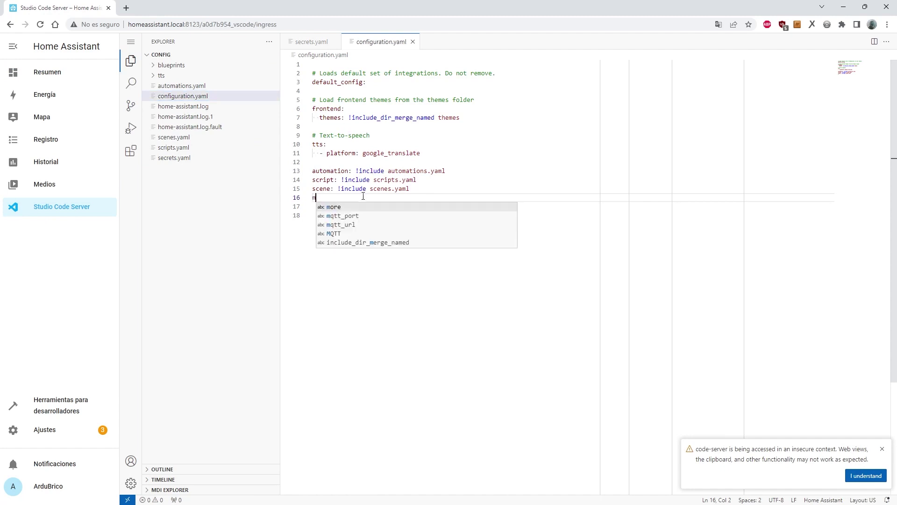
type("qtt: ")
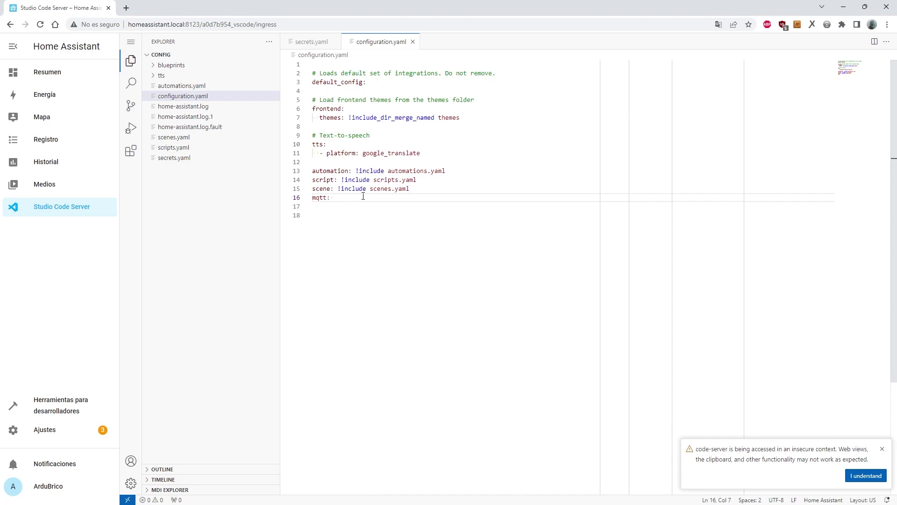
type("!")
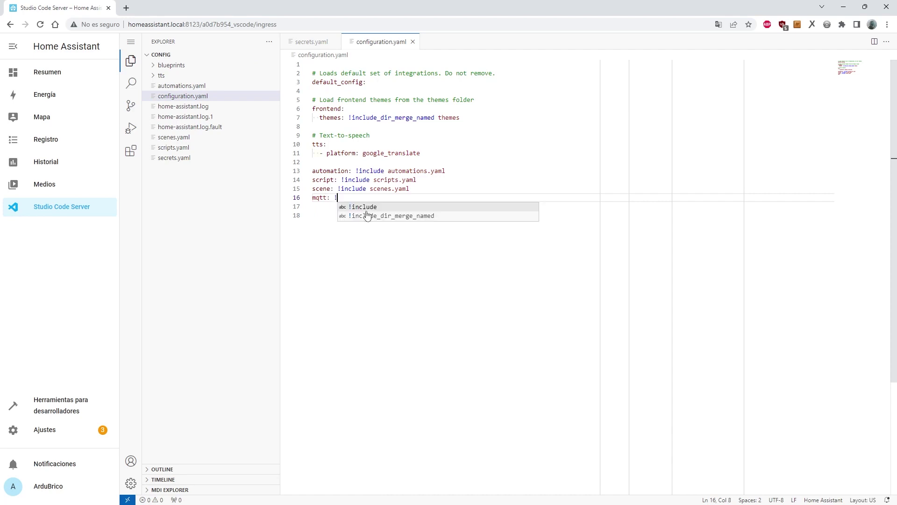
left_click(367, 207)
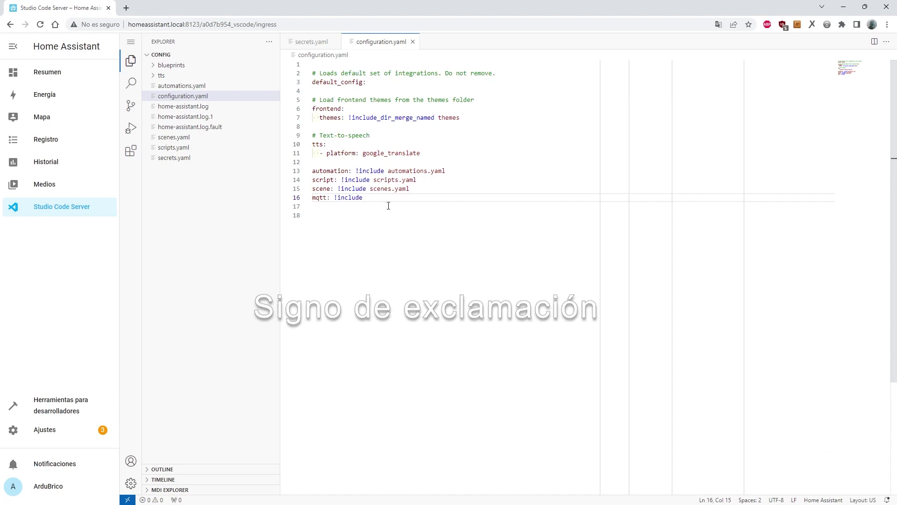
type("mqtt")
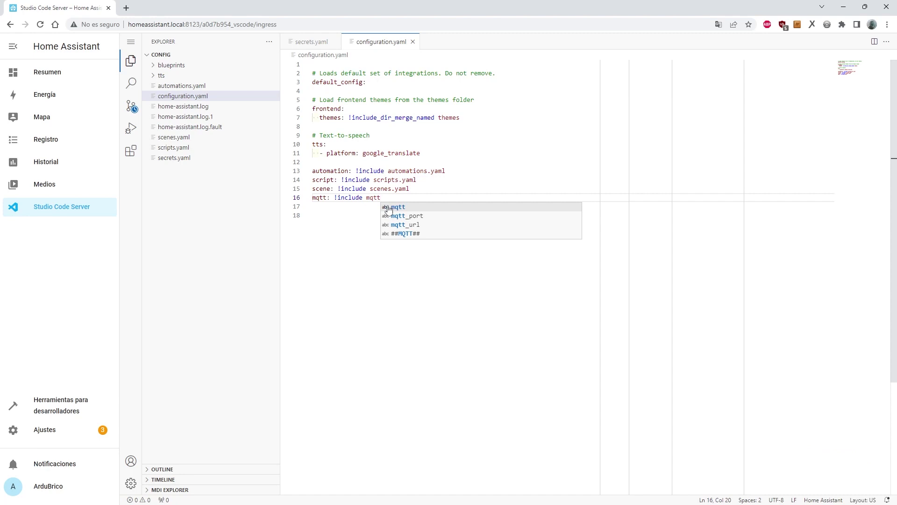
type(".yaml")
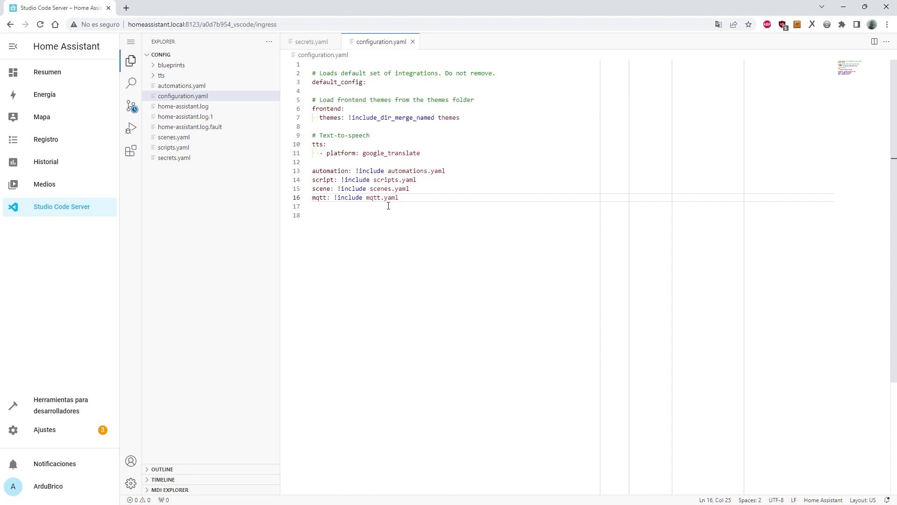
Add a new file named mqtt.yaml to the config folder in the editor's file explorer.
left_click(179, 189)
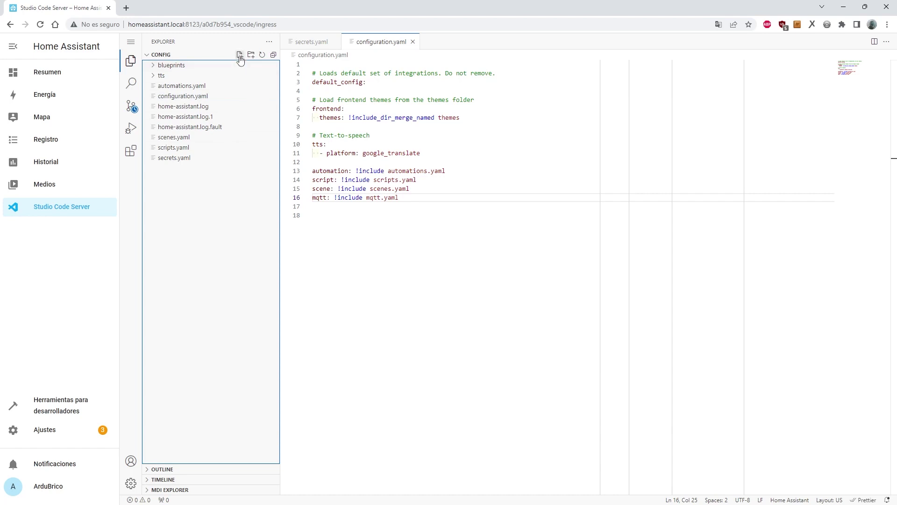
right_click(191, 196)
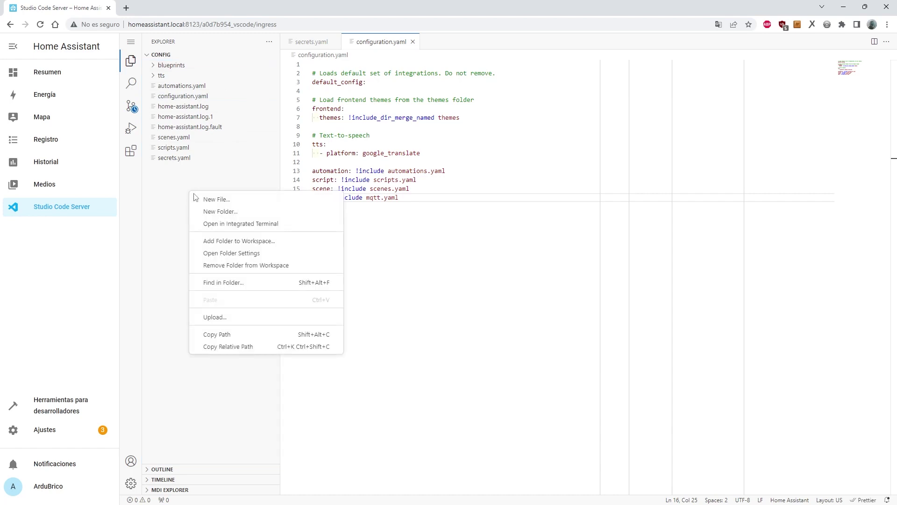
left_click(211, 199)
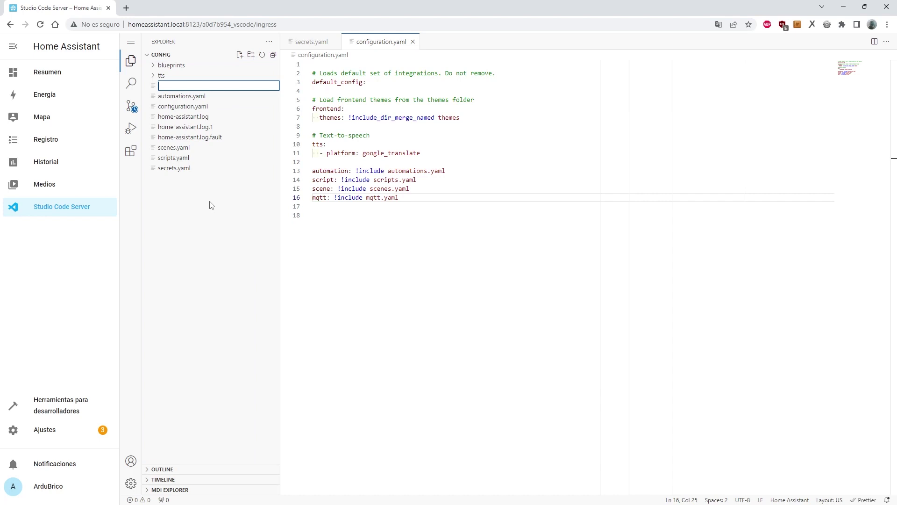
type("mqtt.yaml")
key("Return")
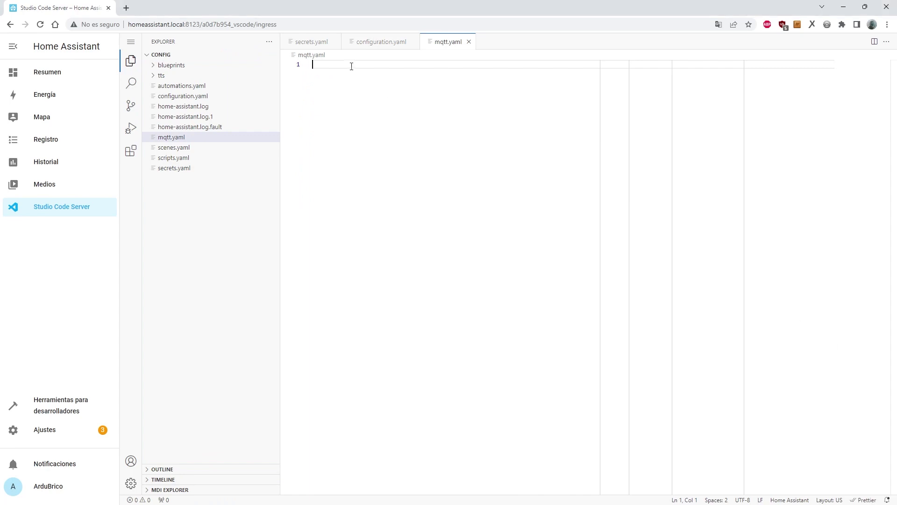
Paste the Luz del Comedor light YAML with topics luces/comedor/comando and luces/comedor/estado.
type("###   LUCES   light:     - name: \"Luz del Comedor\"       command_topic: \"luces/comedor/comando\"       state_topic: \"luces/comedor/estado\"       unique_id: \"Luz_Comedor\"       payload_off: \"0\"       payload_on: \"1\"")
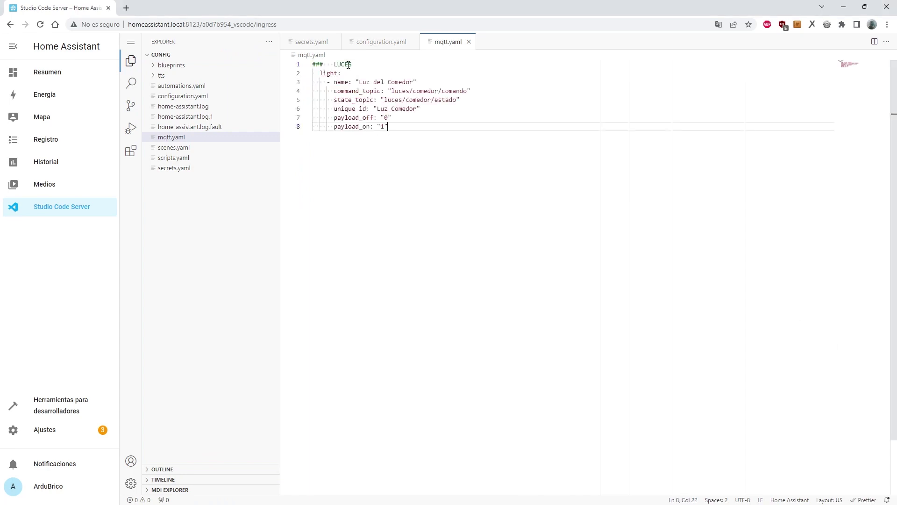
left_click_drag(351, 64, 312, 64)
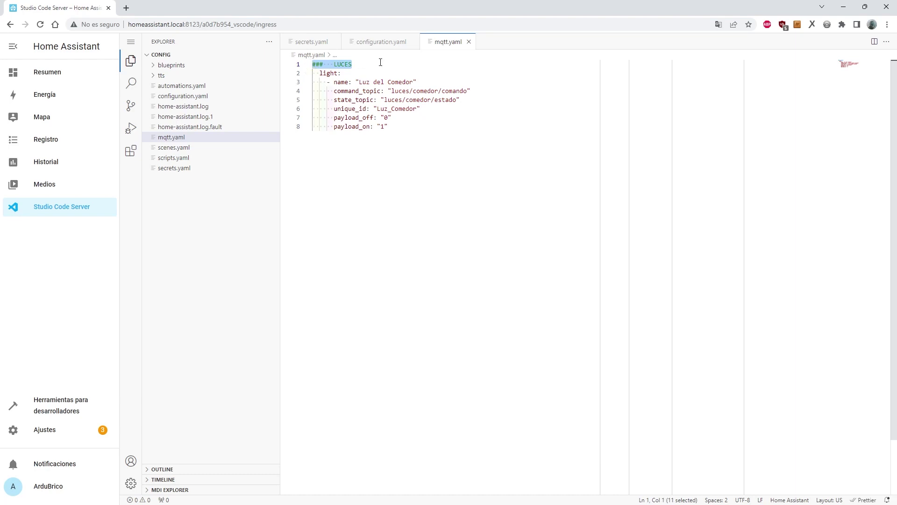
left_click(357, 64)
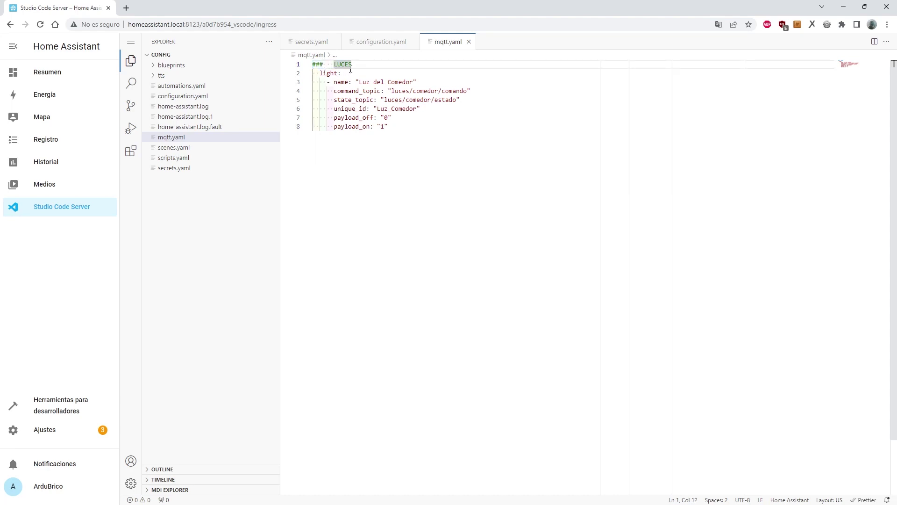
Add a '### INTERRUPTORES' header line below the light definition, then delete it again.
left_click(405, 147)
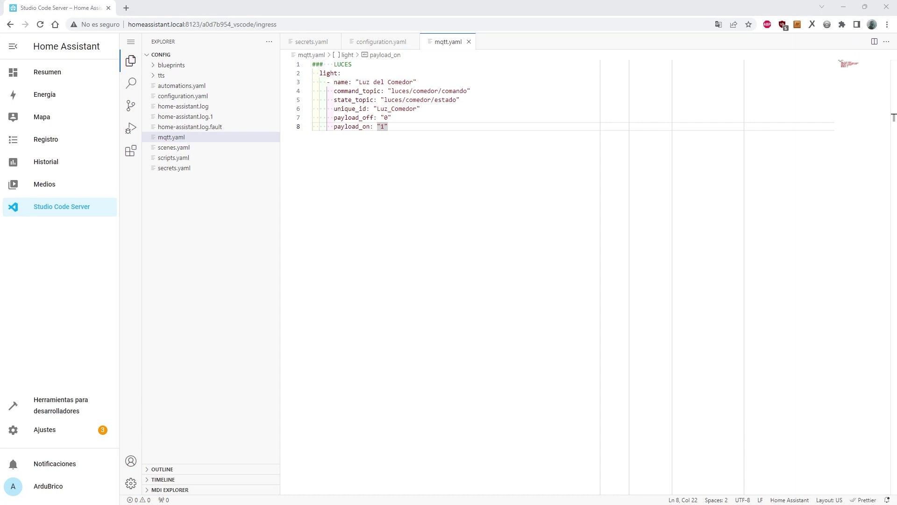
key("Return")
key("Return")
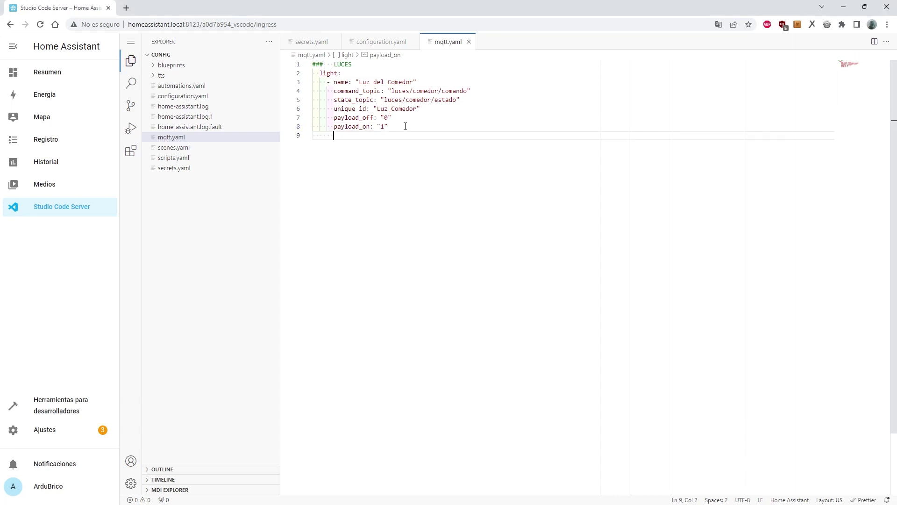
type("###   INTERRUPTORES")
left_click(330, 141)
key("shift+Home")
key("BackSpace")
double_click(336, 160)
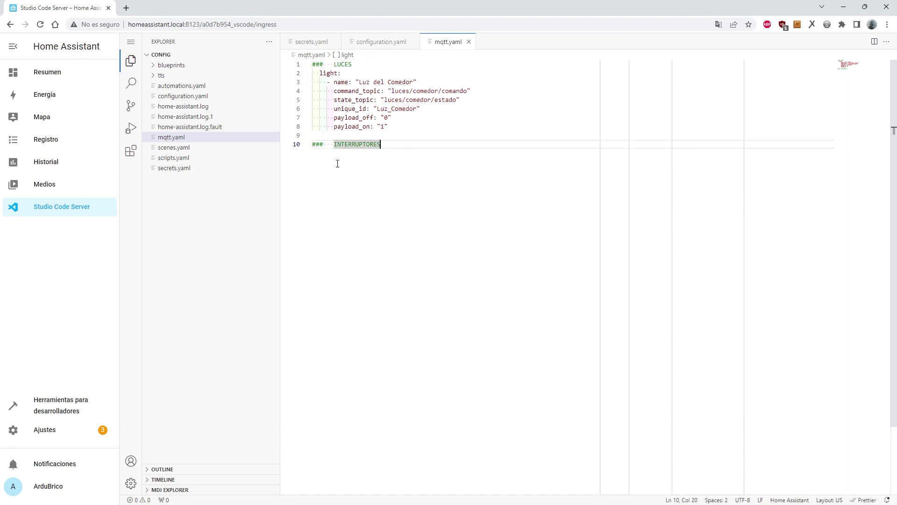
left_click(399, 154)
key("BackSpace")
key("BackSpace")
key("BackSpace")
key("BackSpace")
key("BackSpace")
key("BackSpace")
key("BackSpace")
key("BackSpace")
key("BackSpace")
key("BackSpace")
key("BackSpace")
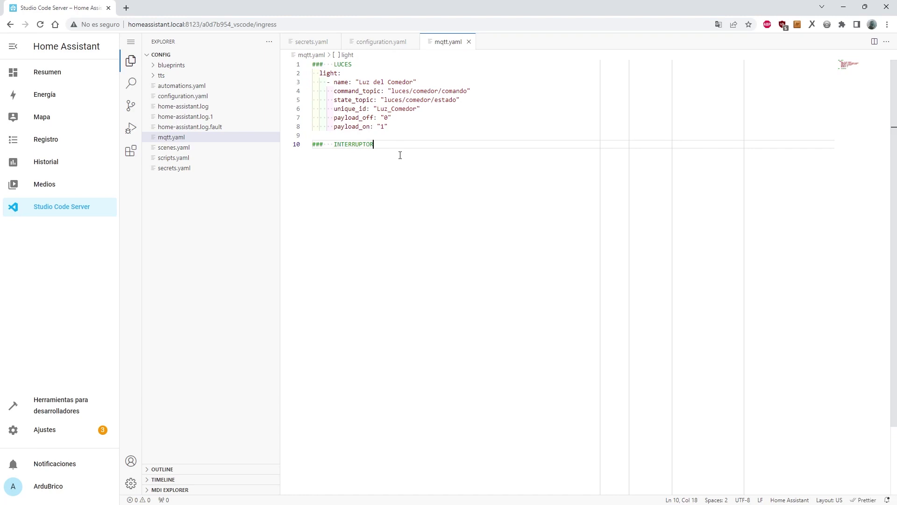
key("BackSpace")
key("BackSpace")
key("BackSpace")
key("BackSpace")
key("BackSpace")
key("BackSpace")
key("BackSpace")
key("BackSpace")
key("BackSpace")
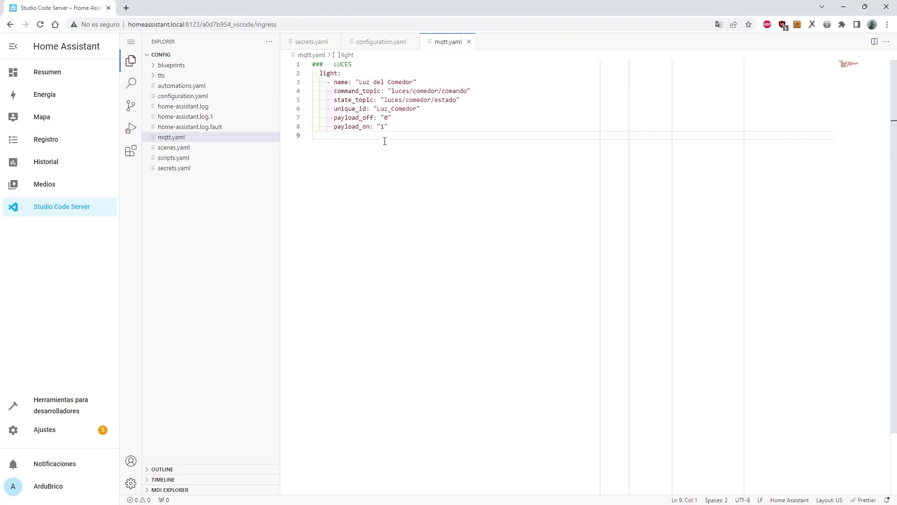
left_click(347, 73)
left_click(392, 67)
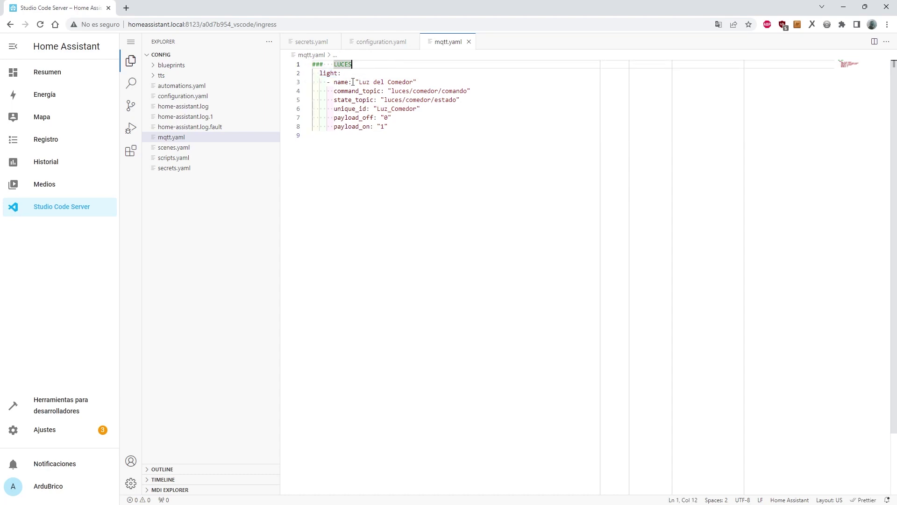
left_click(406, 163)
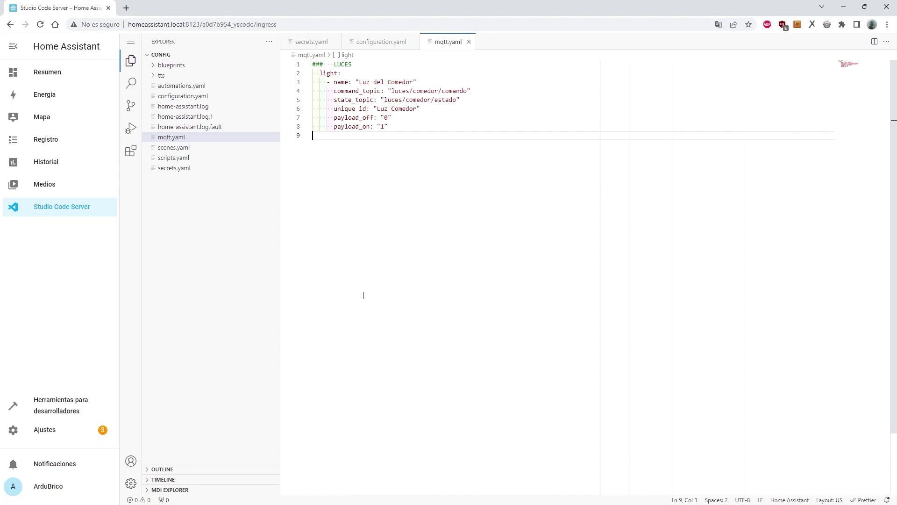
Reload 'Entidades MQTT configuradas manualmente' in developer tools YAML, then go back to Resumen.
left_click(65, 404)
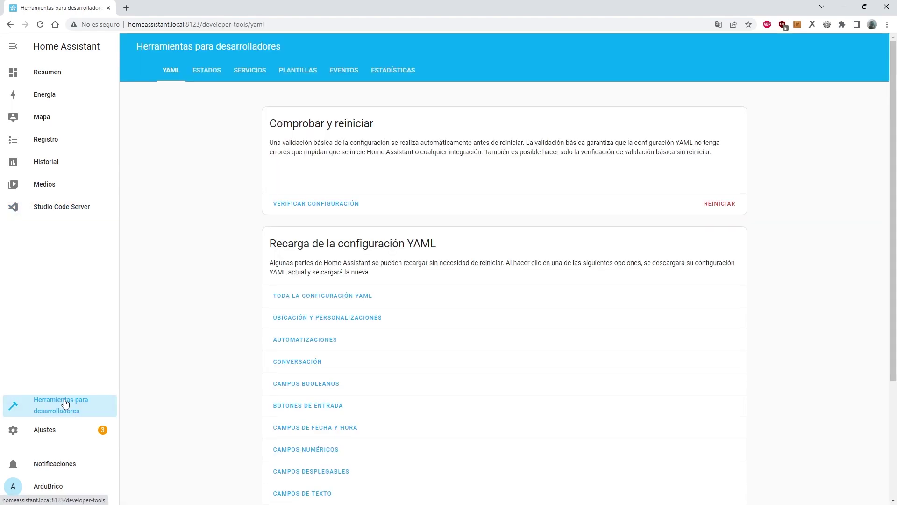
scroll(404, 381, "down", 4)
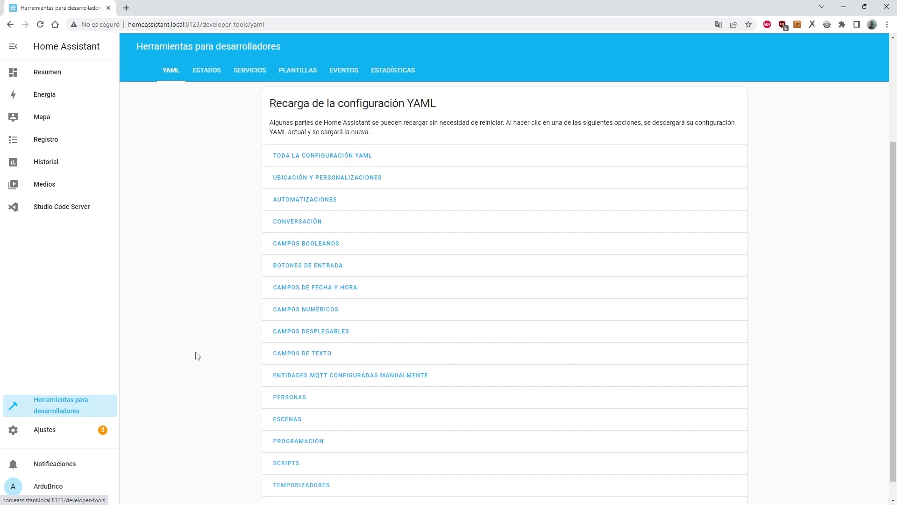
left_click(361, 376)
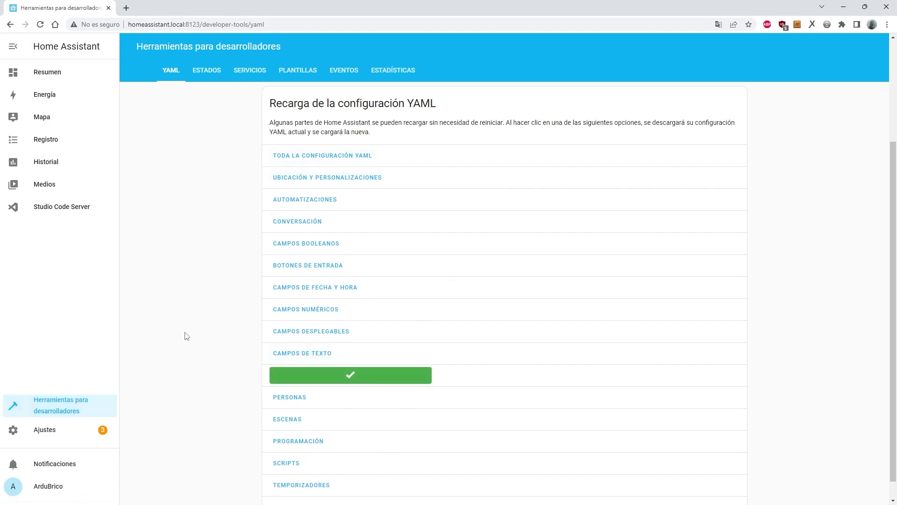
left_click(46, 73)
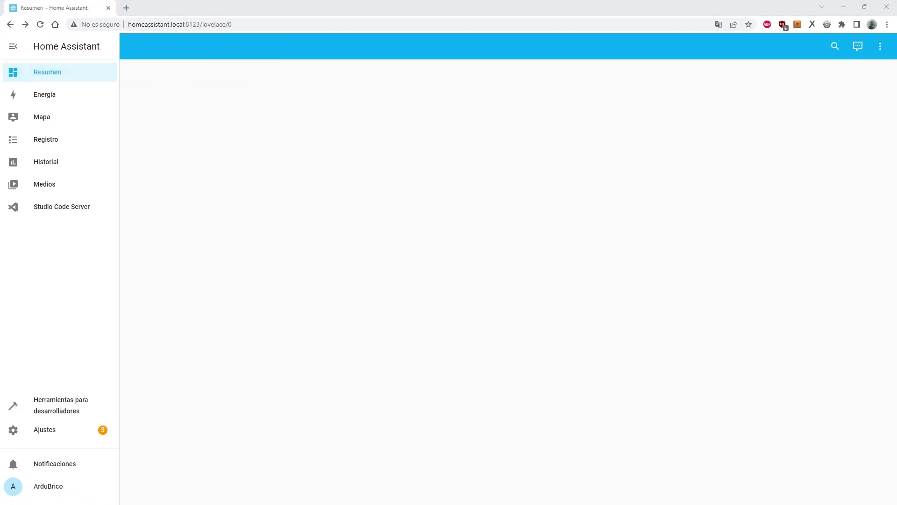
Add a card for the Luz del Comedor entity, found by searching 'luz', to the Resumen dashboard.
left_click(880, 47)
left_click(846, 72)
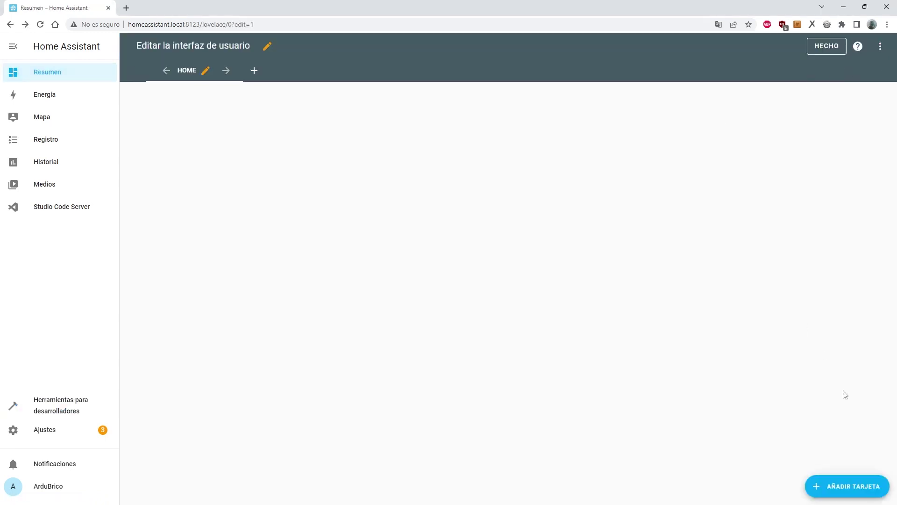
left_click(849, 495)
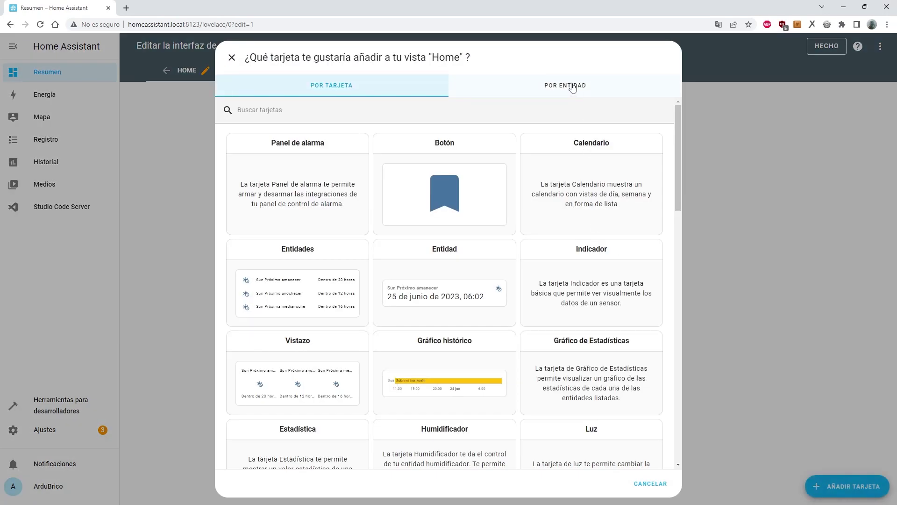
left_click(573, 89)
left_click(483, 111)
type("luz")
left_click(234, 163)
left_click(652, 486)
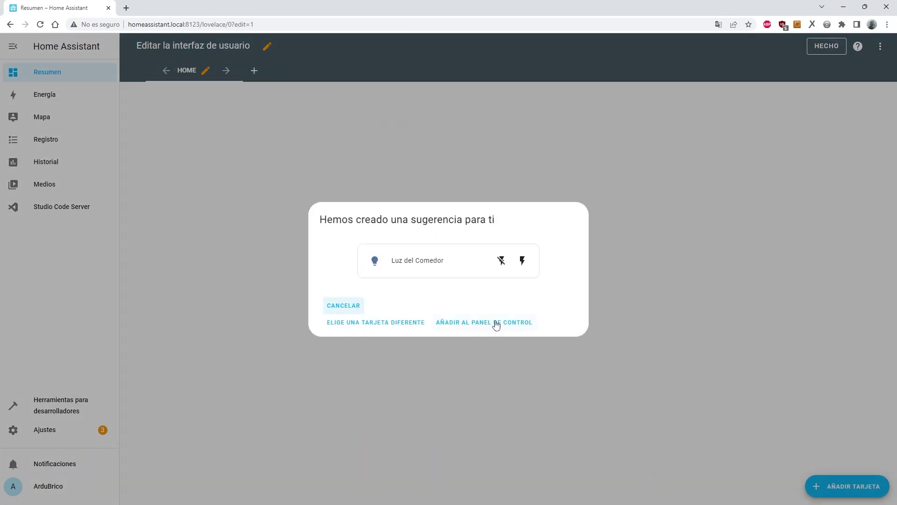
left_click(469, 325)
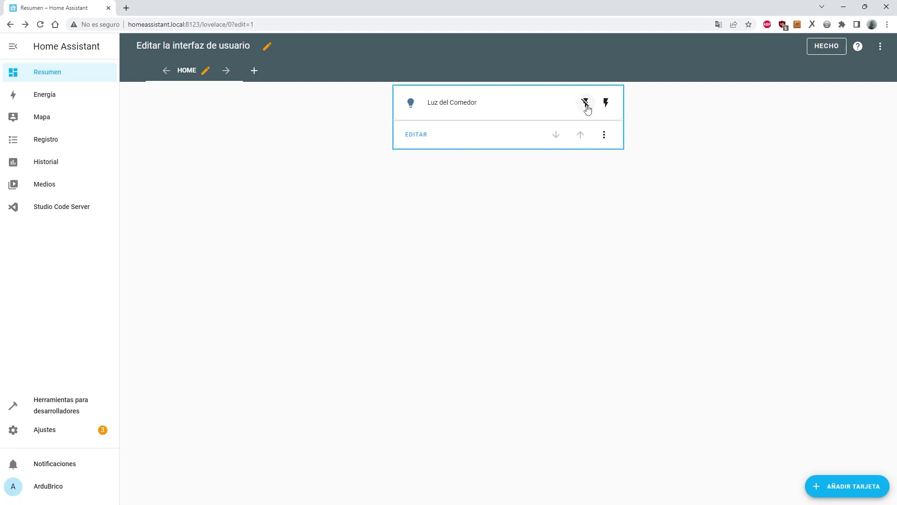
Turn Luz del Comedor on from the card, finish editing, and toggle it again.
left_click(607, 105)
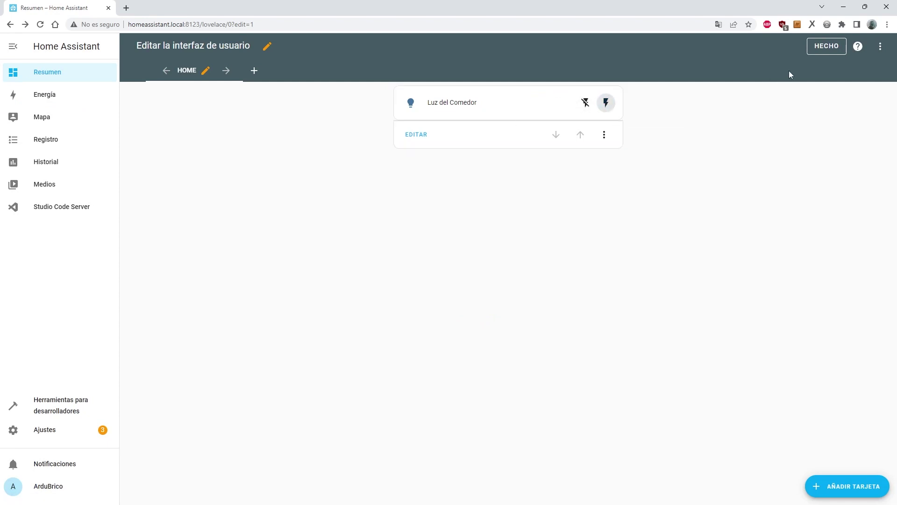
left_click(828, 49)
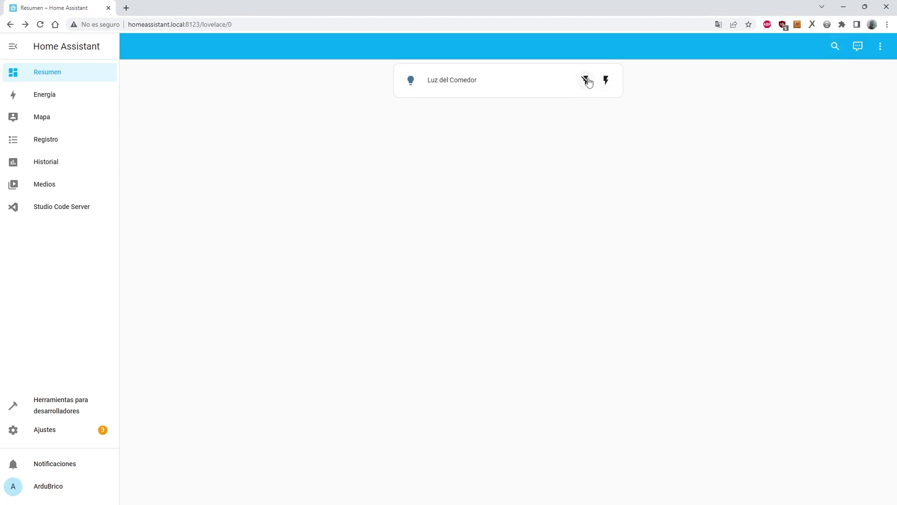
left_click(606, 81)
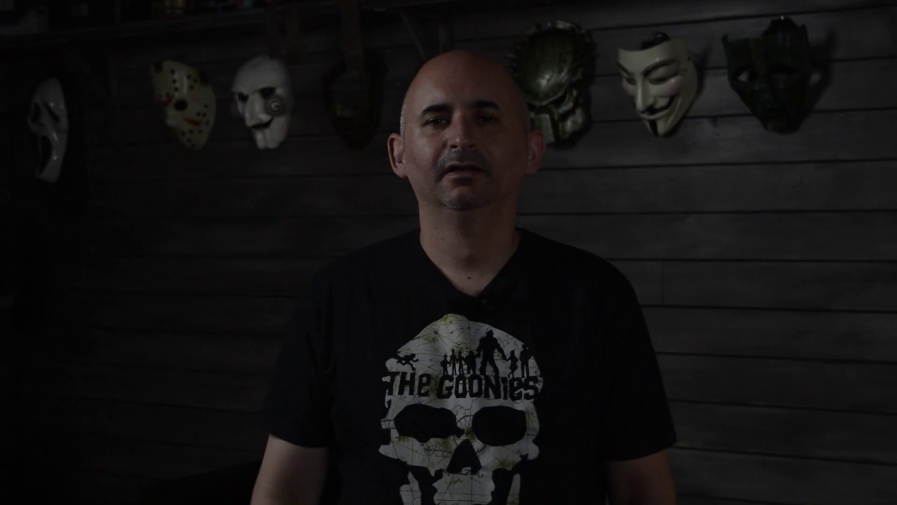